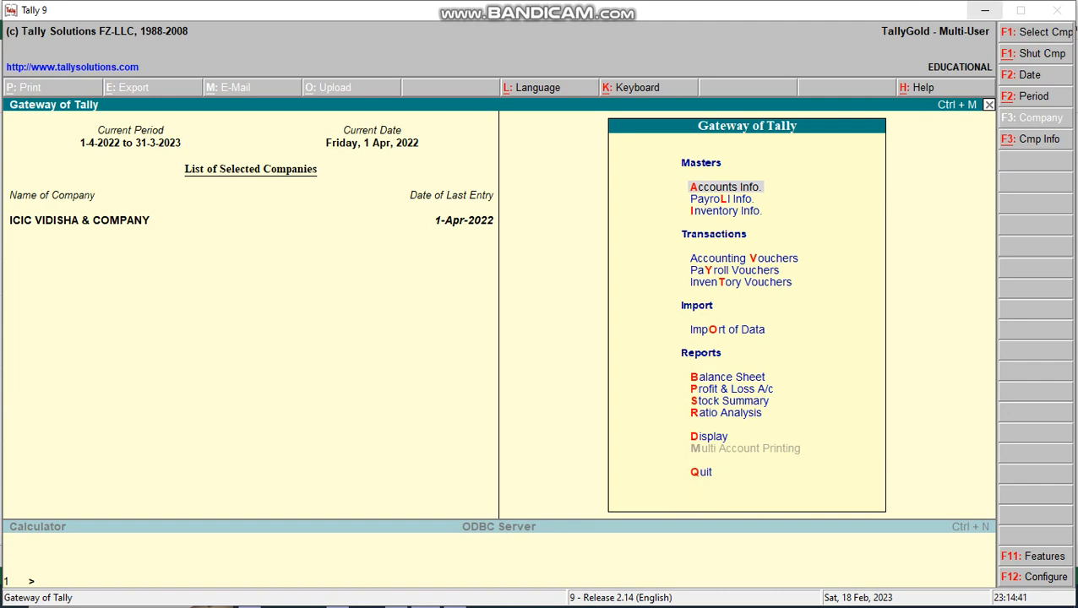
Switch to the blank Excel sheet and enter the heading CP in A1 with the value 35000 in A2.
left_click(984, 10)
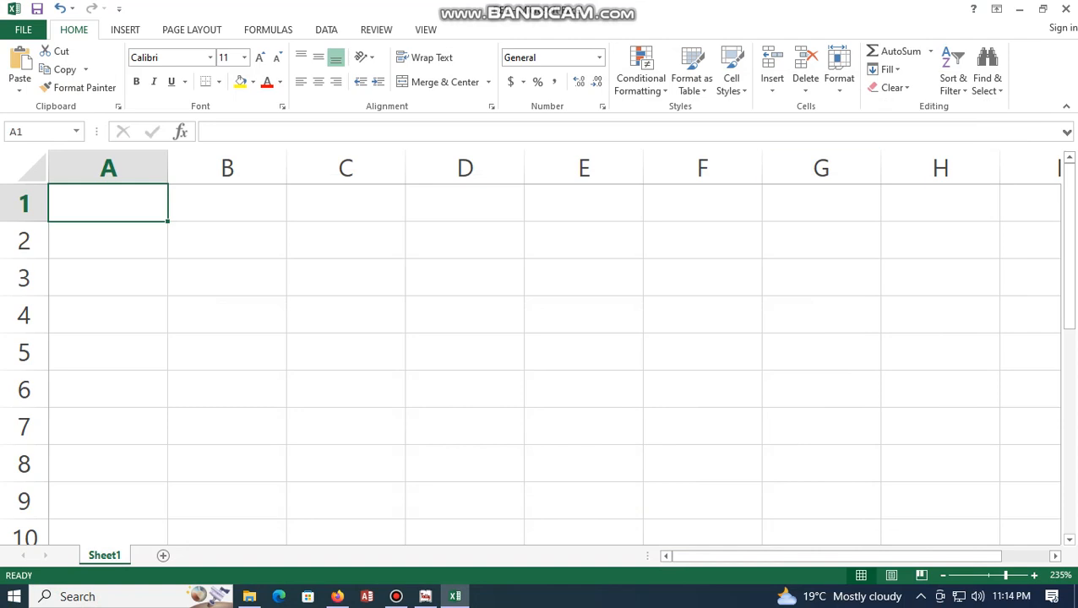
scroll(530, 346, "up", 5)
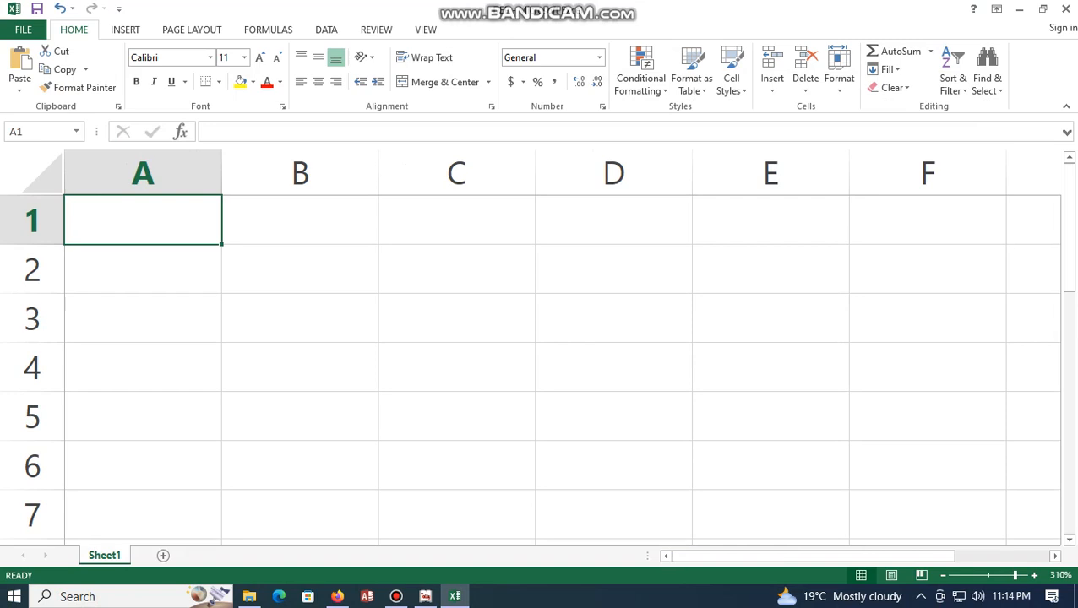
type("CP")
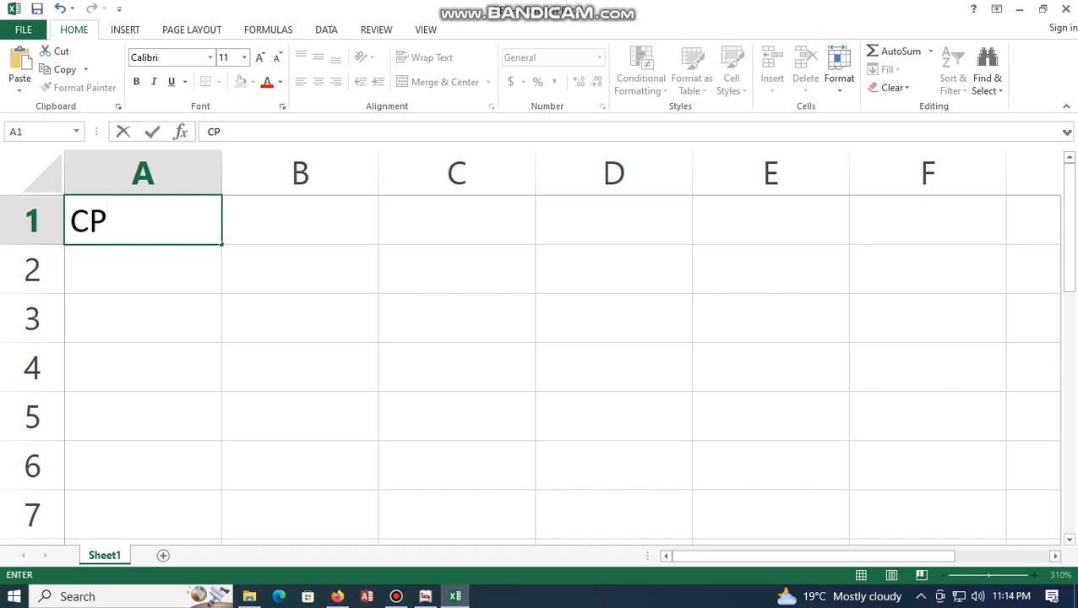
key("Return")
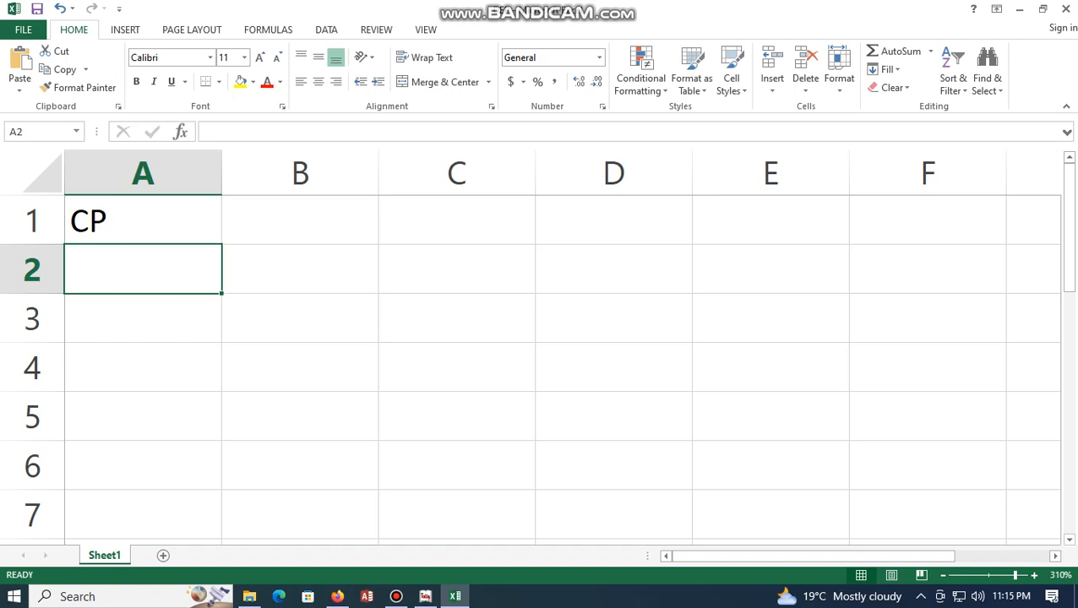
type("35000")
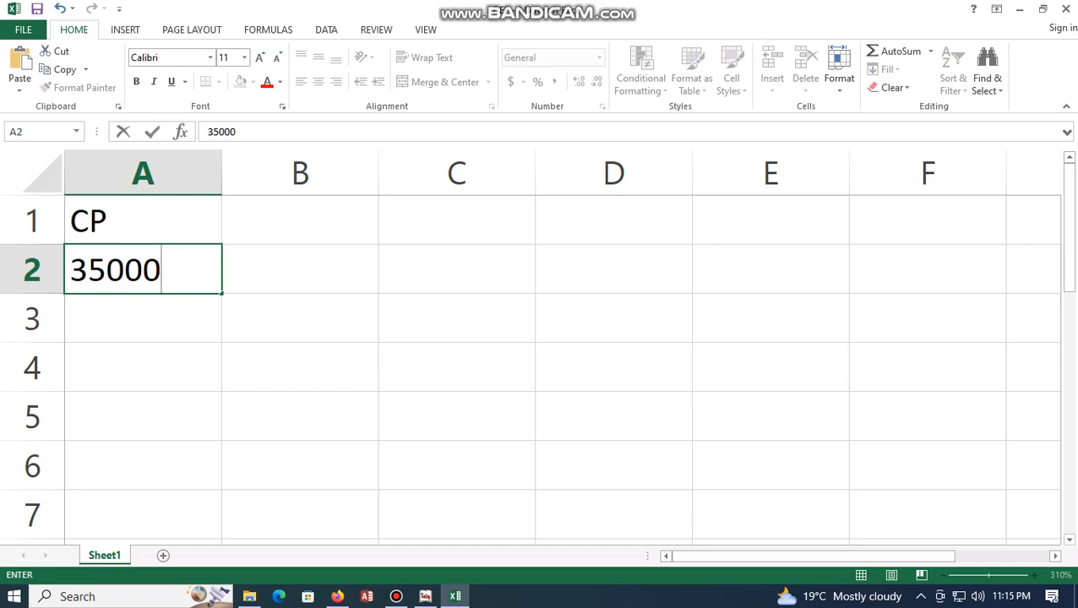
Enter the heading W/G in cell B1 and the value 5 in B2.
left_click(300, 220)
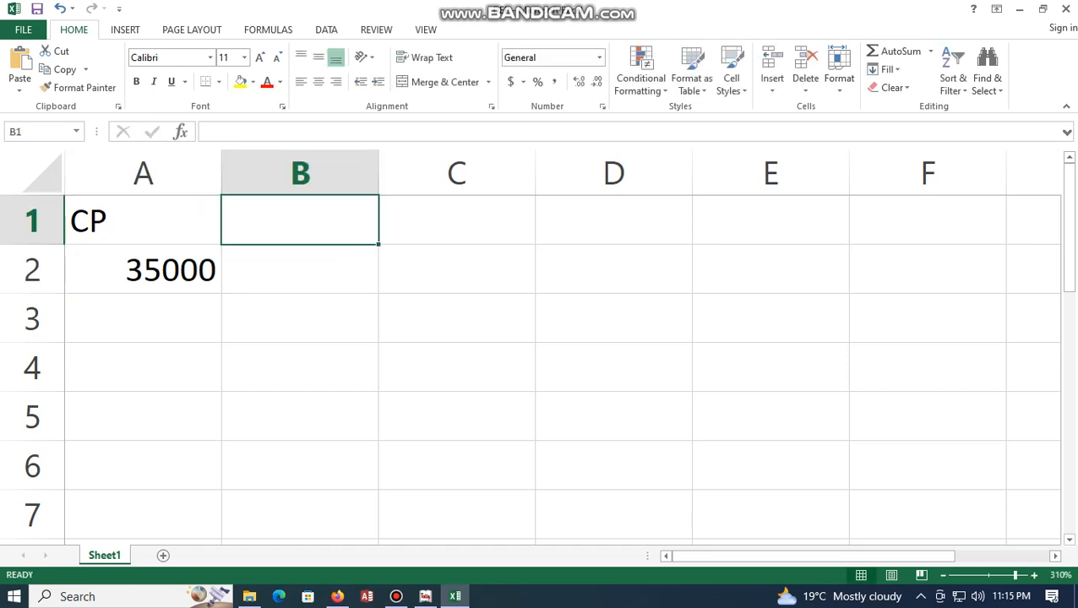
type("W/")
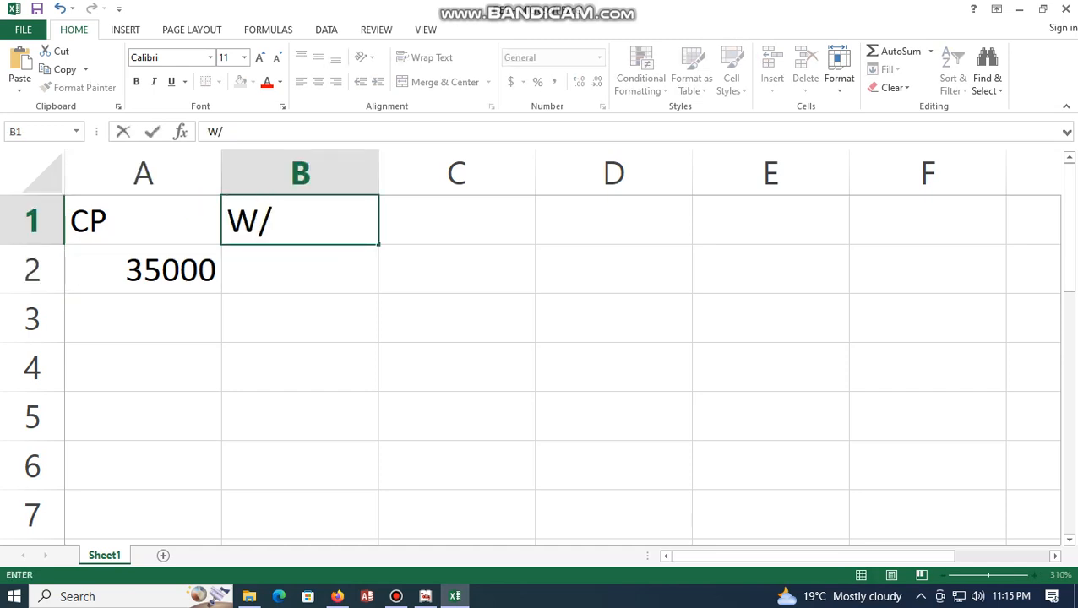
type("G")
key("Return")
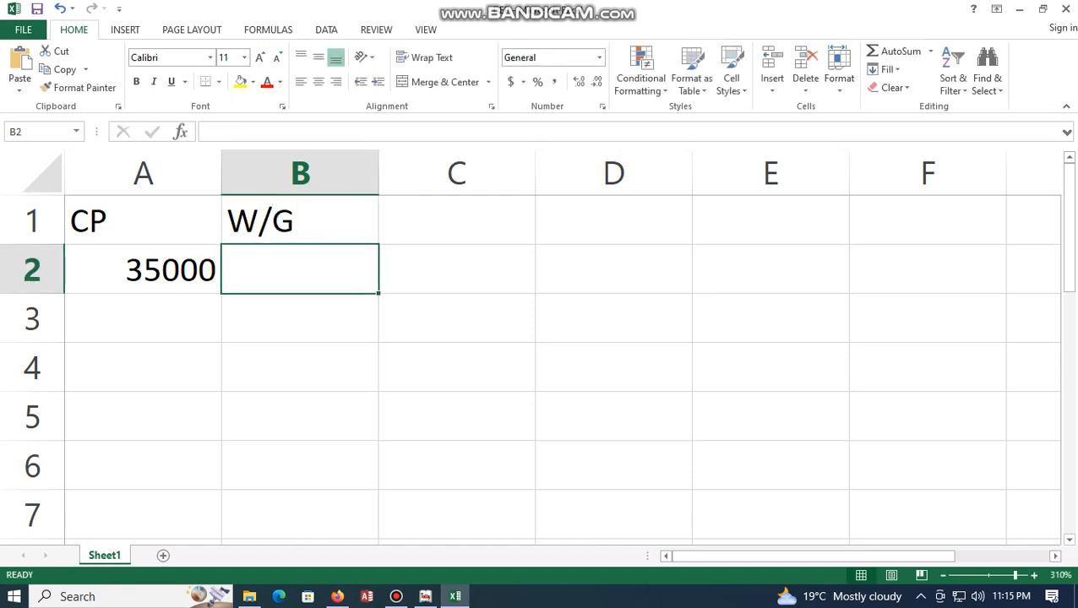
type("5")
key("Return")
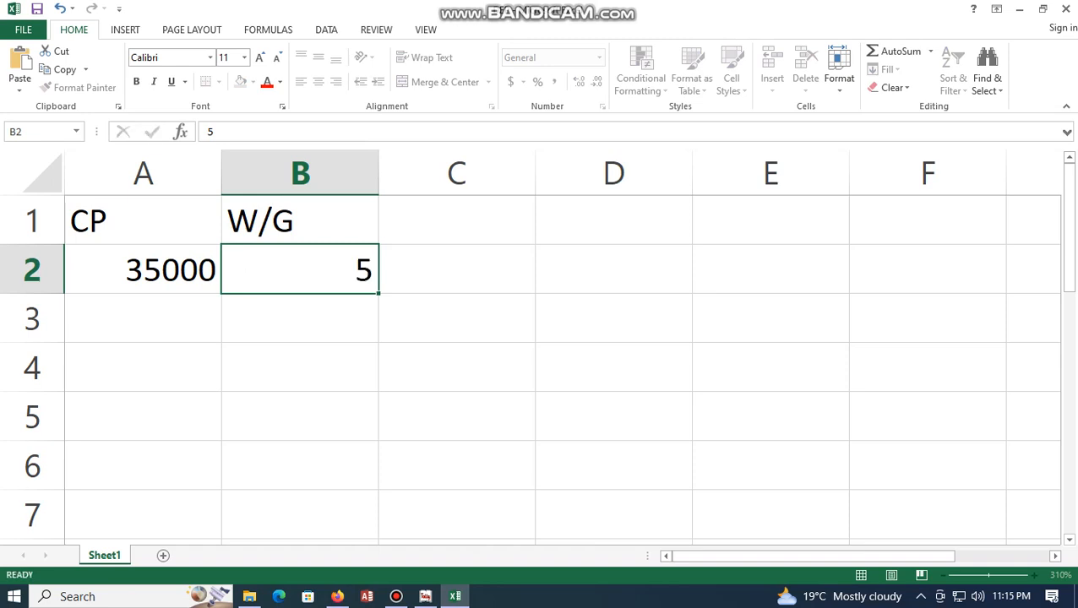
Enter the heading RV in cell C1 and the value 10000 in C2.
left_click(458, 220)
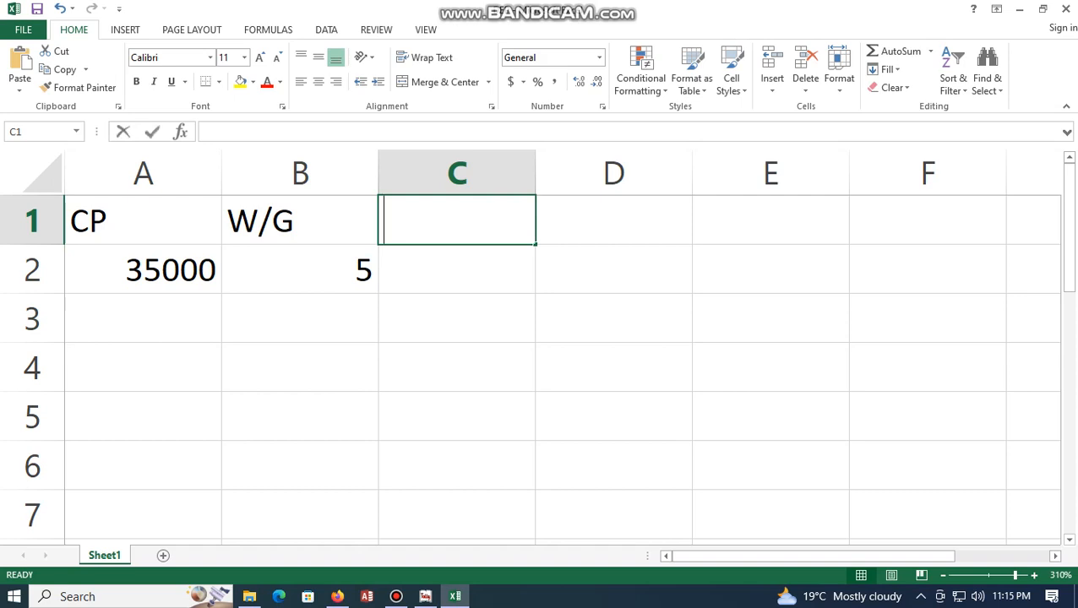
type("RV")
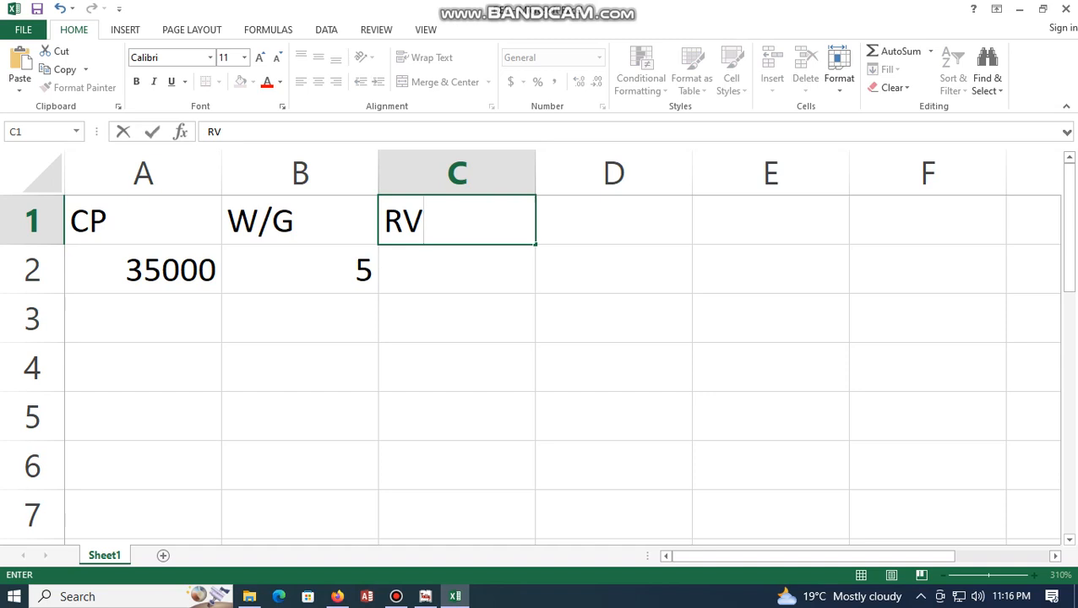
key("Return")
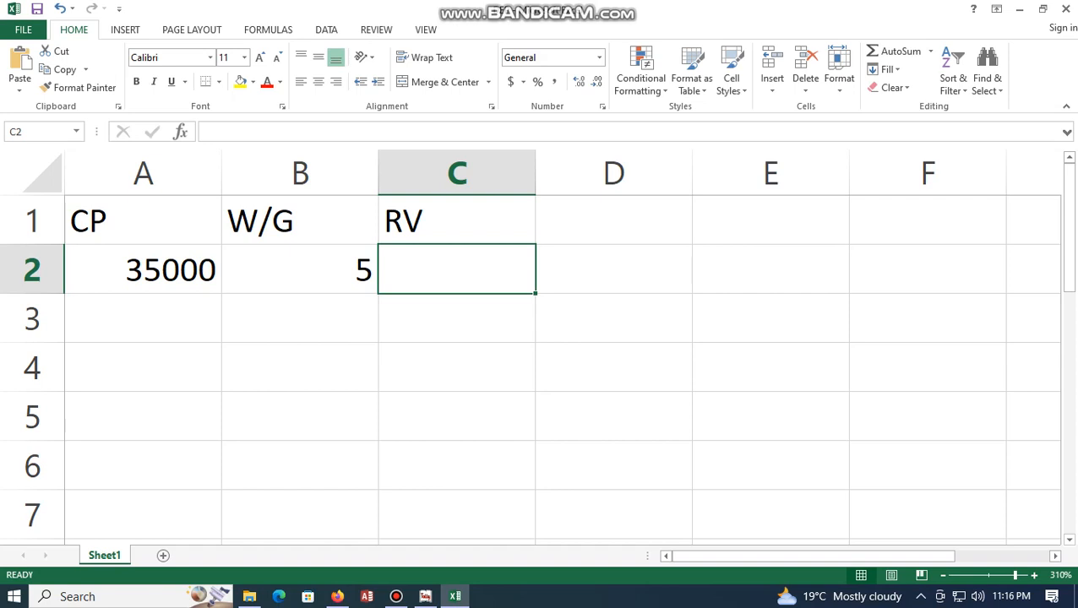
type("1")
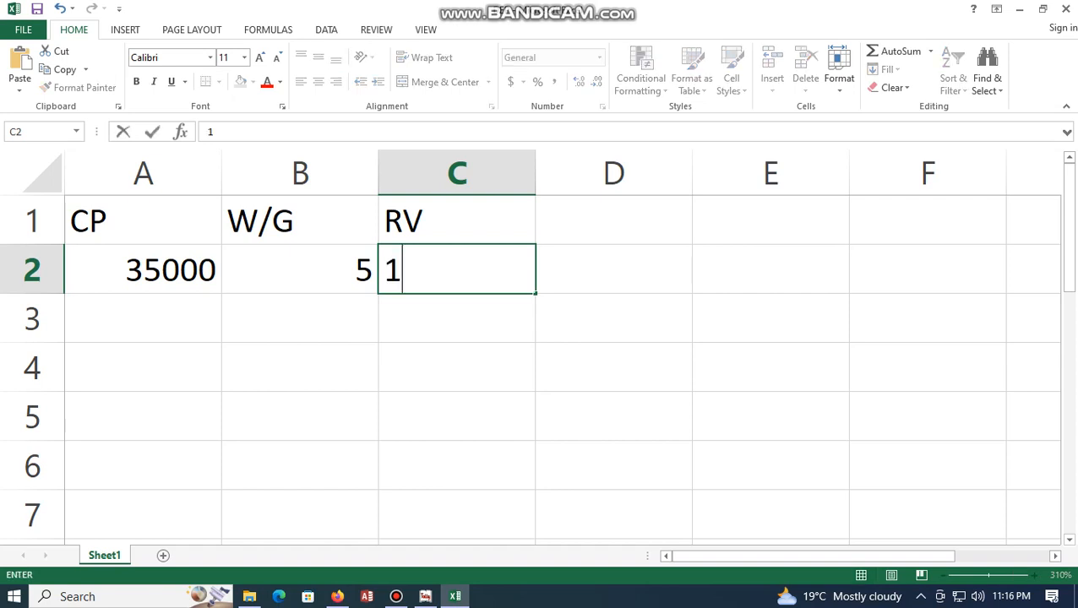
type("0000")
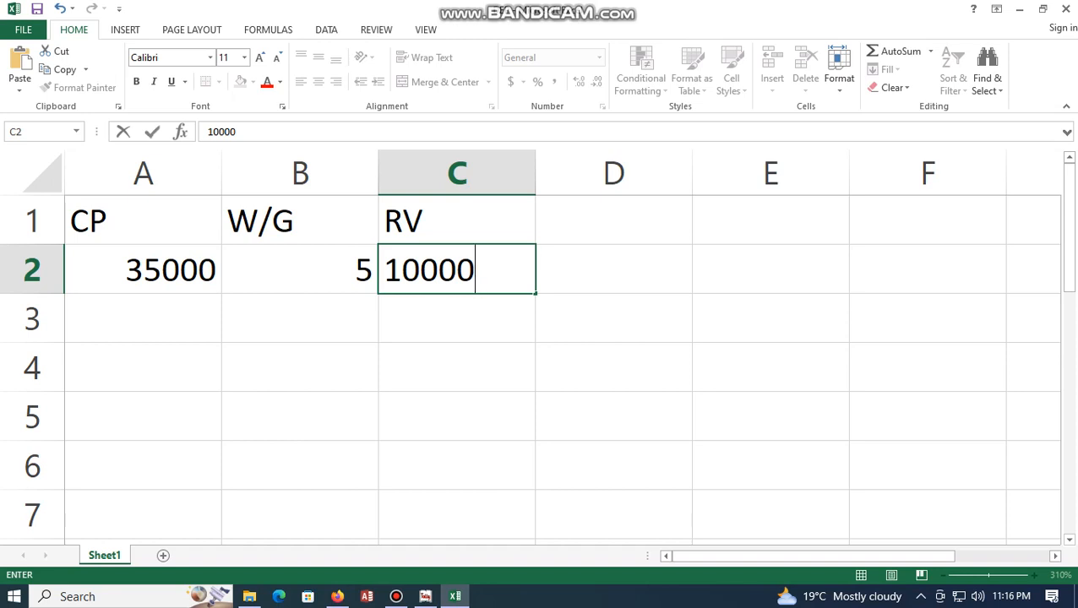
Enter the heading TOTAL DEP in cell D1 and widen column D to fit it.
left_click(613, 221)
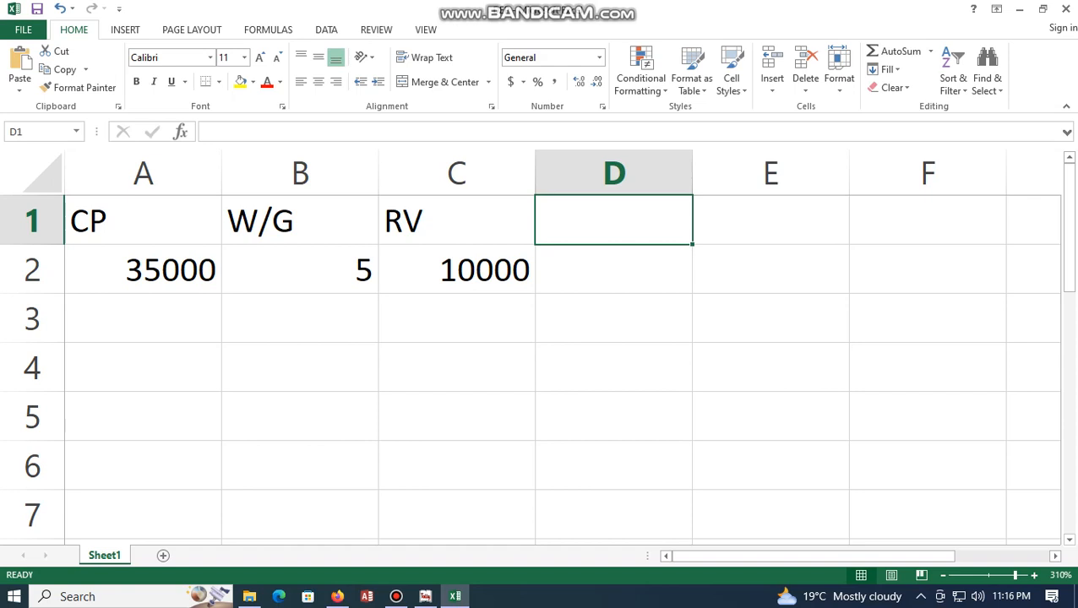
type("TOTAL DEP")
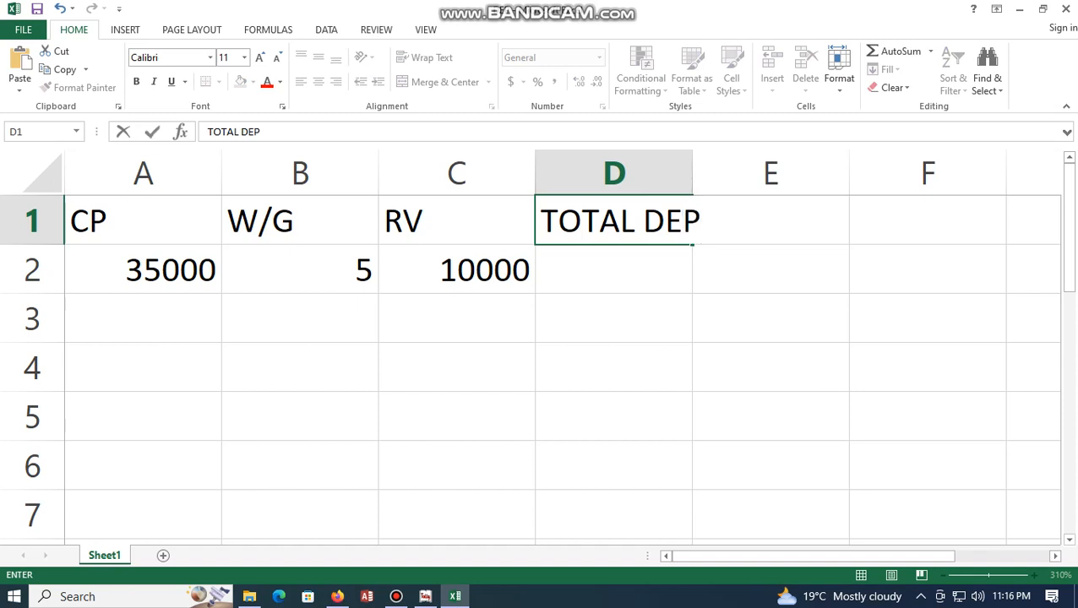
key("Return")
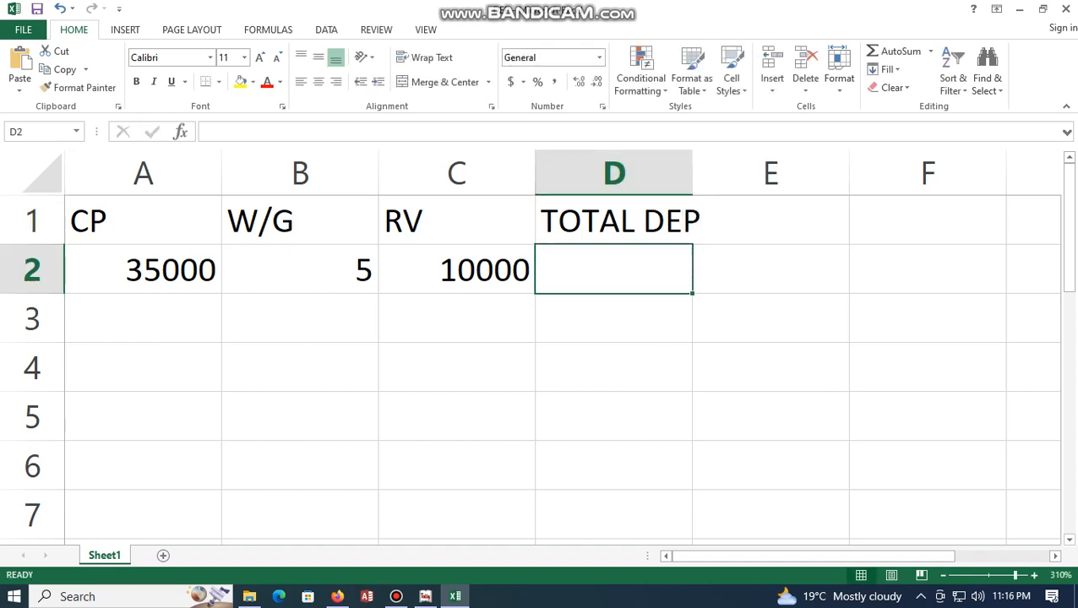
left_click_drag(692, 173, 722, 173)
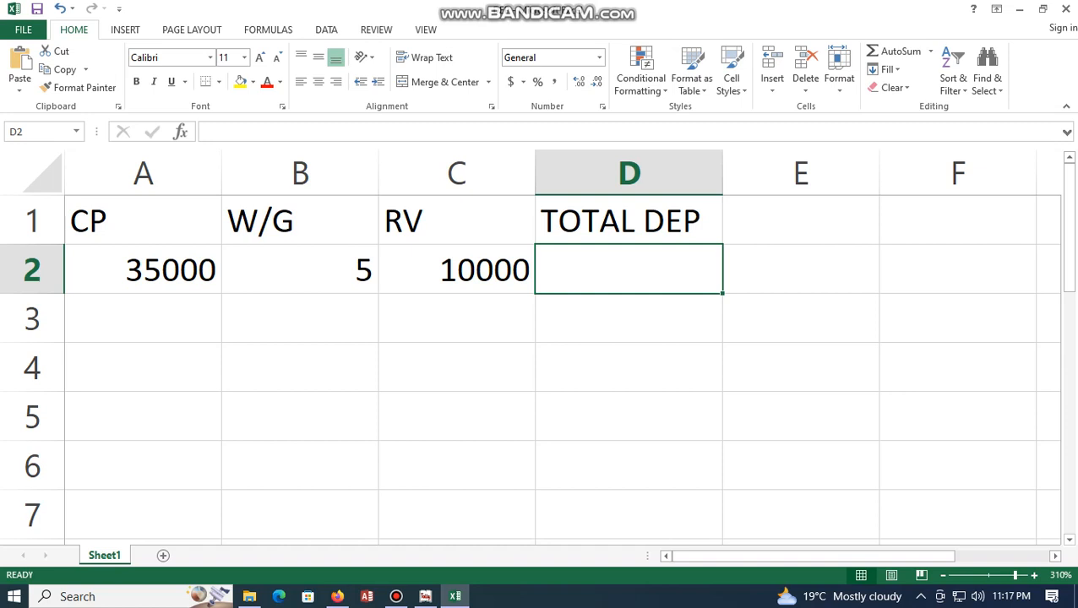
Calculate the total depreciation in D2 as CP minus RV with the formula =A2-C2.
left_click(143, 270)
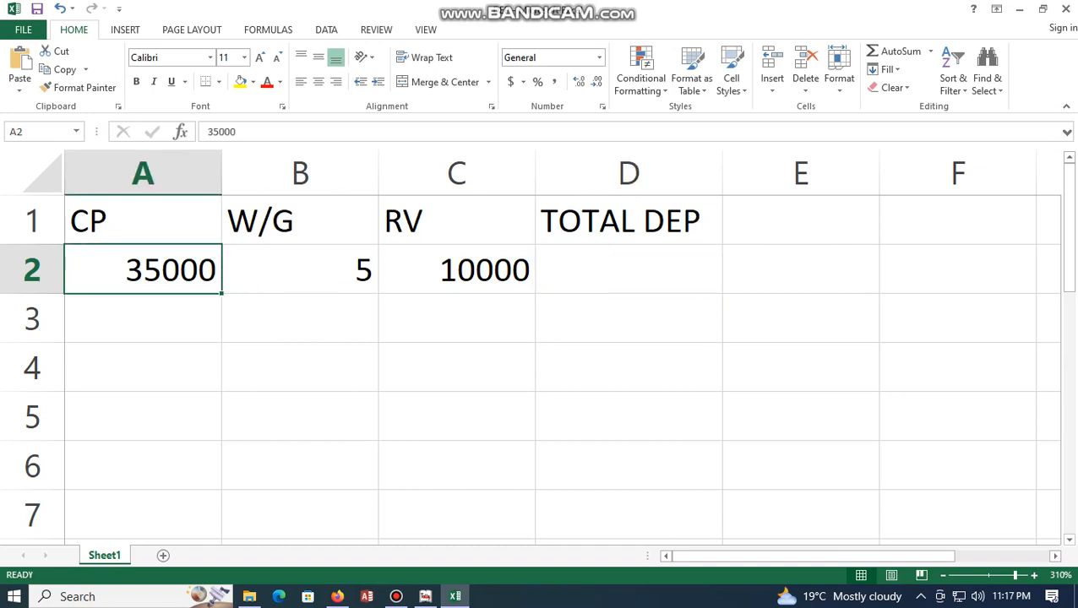
left_click(457, 269)
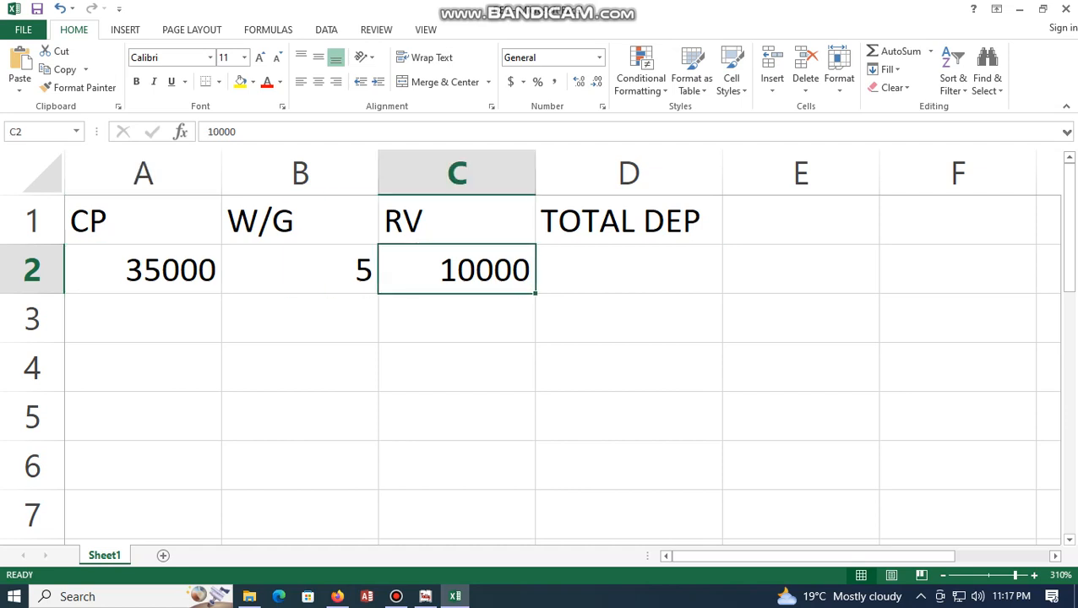
left_click(628, 270)
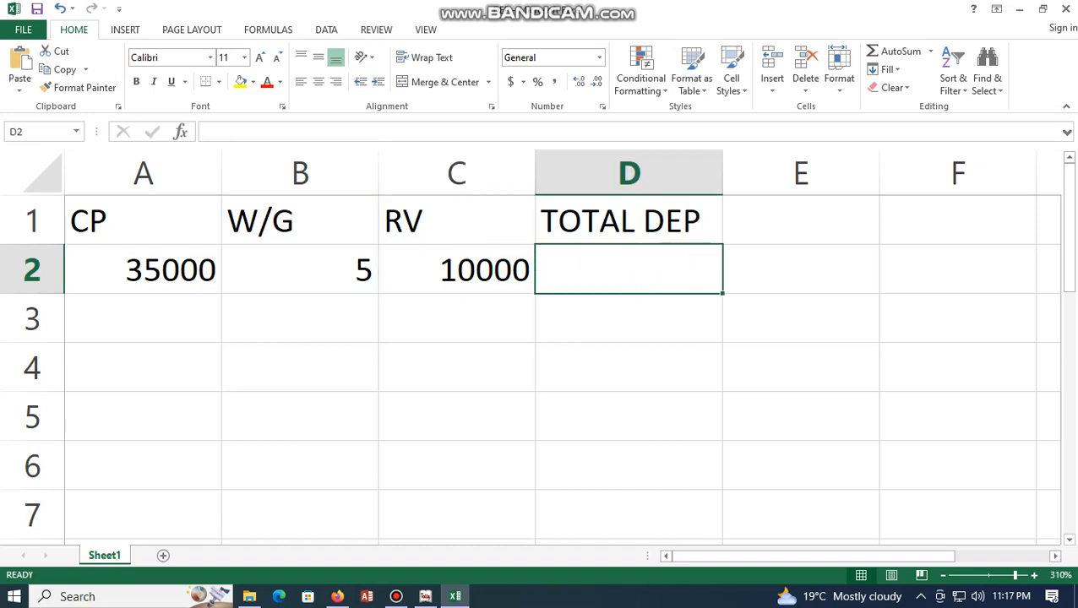
type("=")
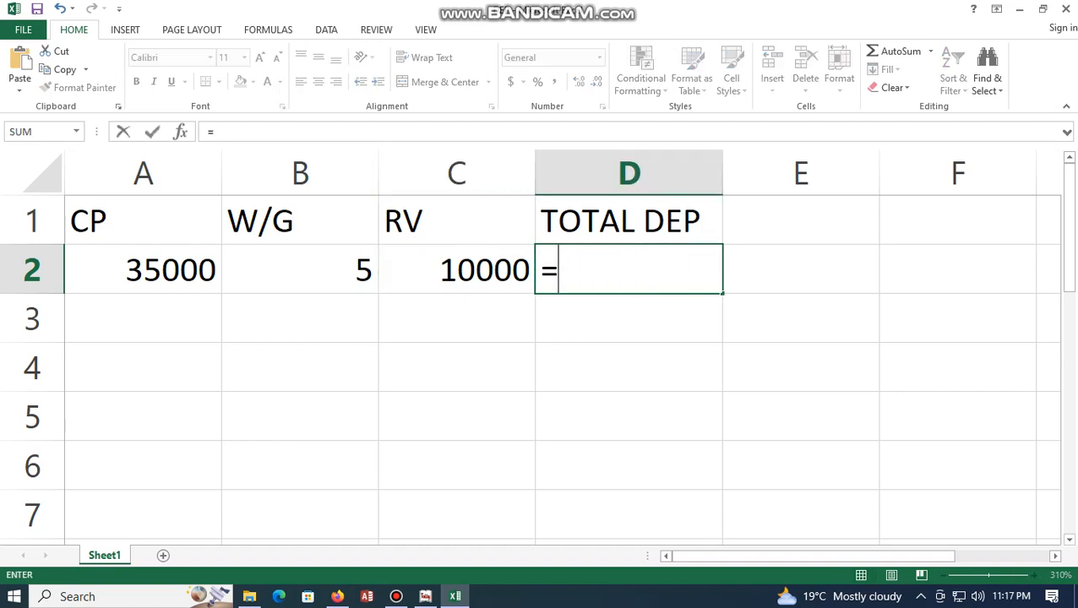
left_click(143, 269)
type("-")
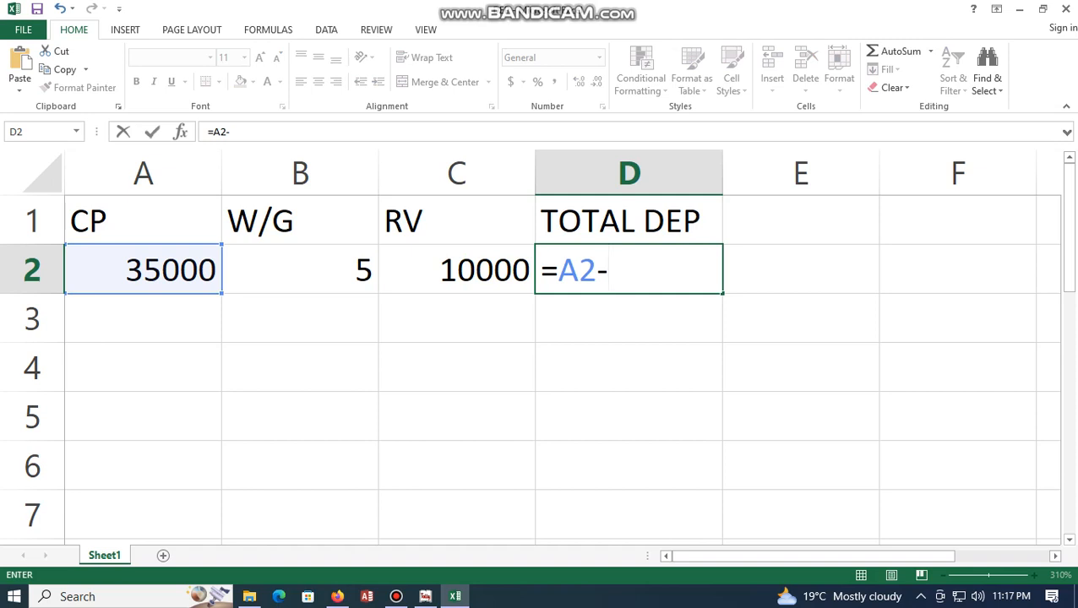
left_click(457, 270)
key("Return")
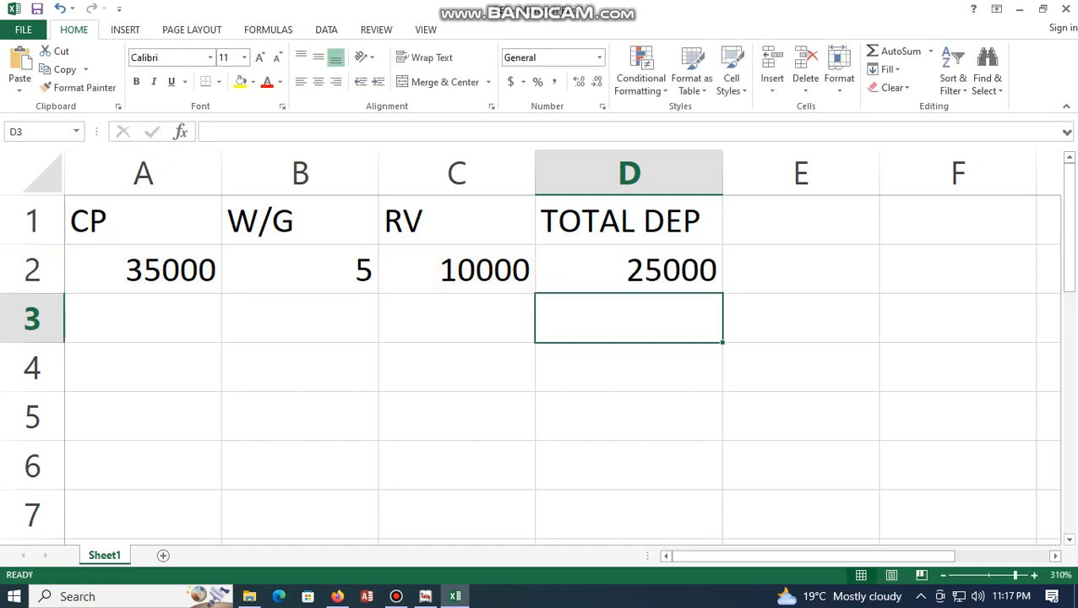
Enter the label PER YEAR DEP in cell A4.
left_click(143, 368)
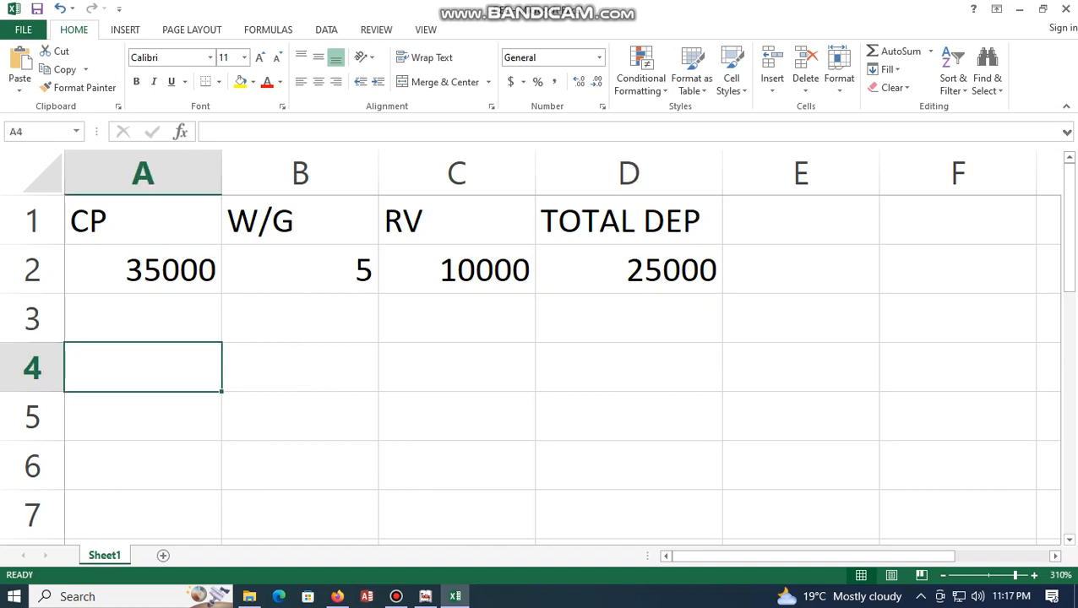
type("1")
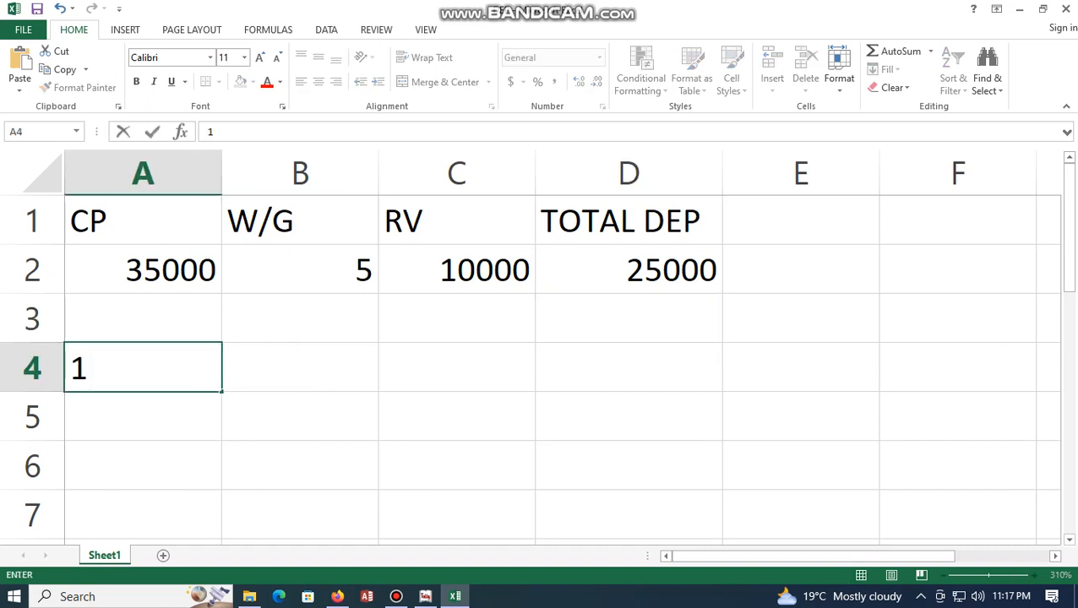
key("BackSpace")
type("PER")
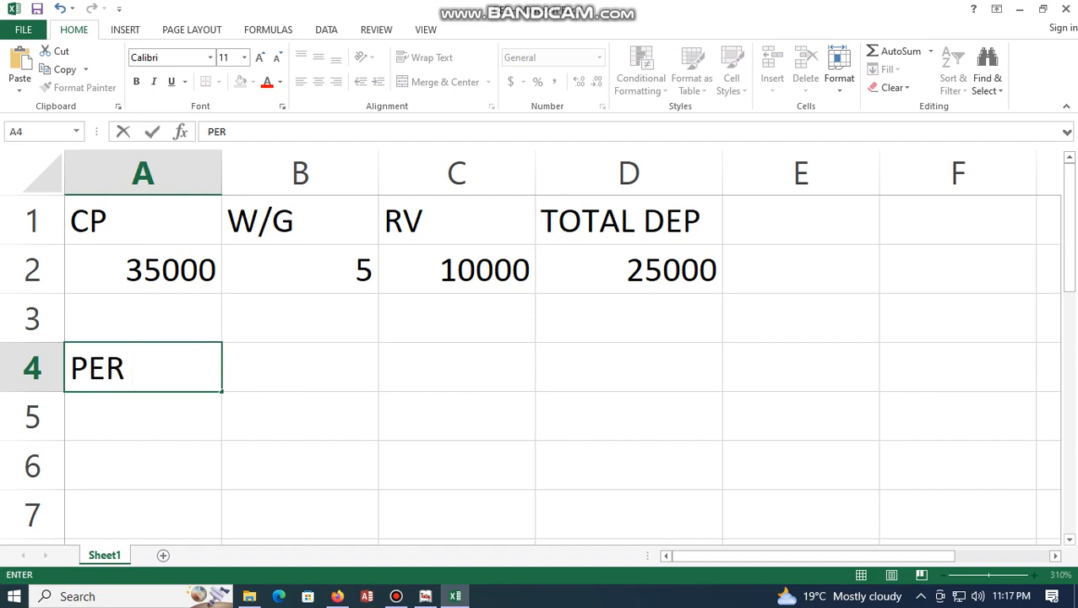
type(" YEAR DEP")
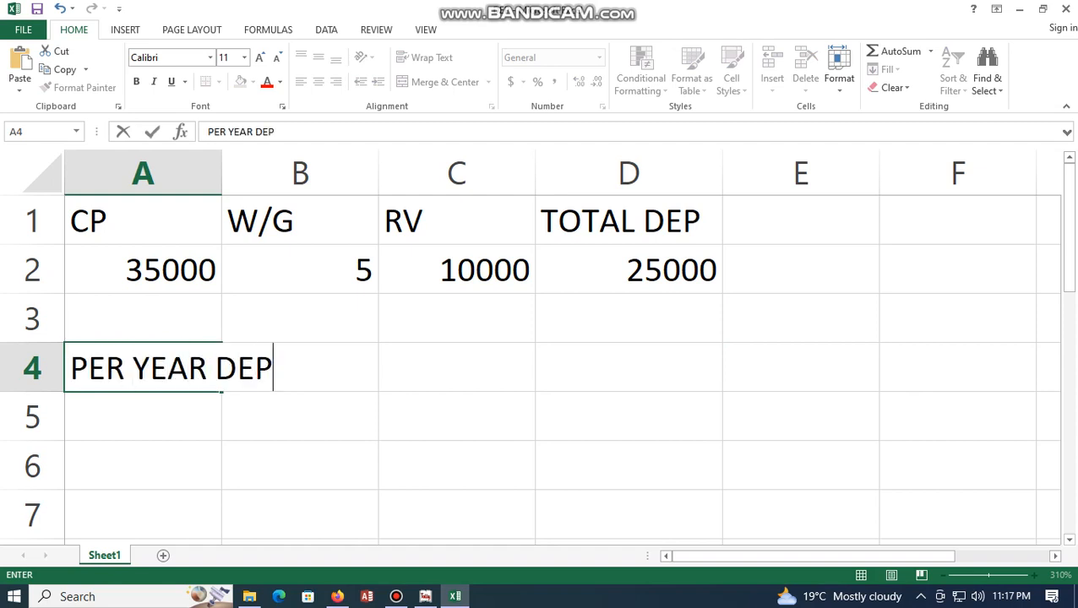
Calculate the yearly depreciation in C4 by dividing total depreciation by W/G with the formula =D2/B2.
left_click(456, 368)
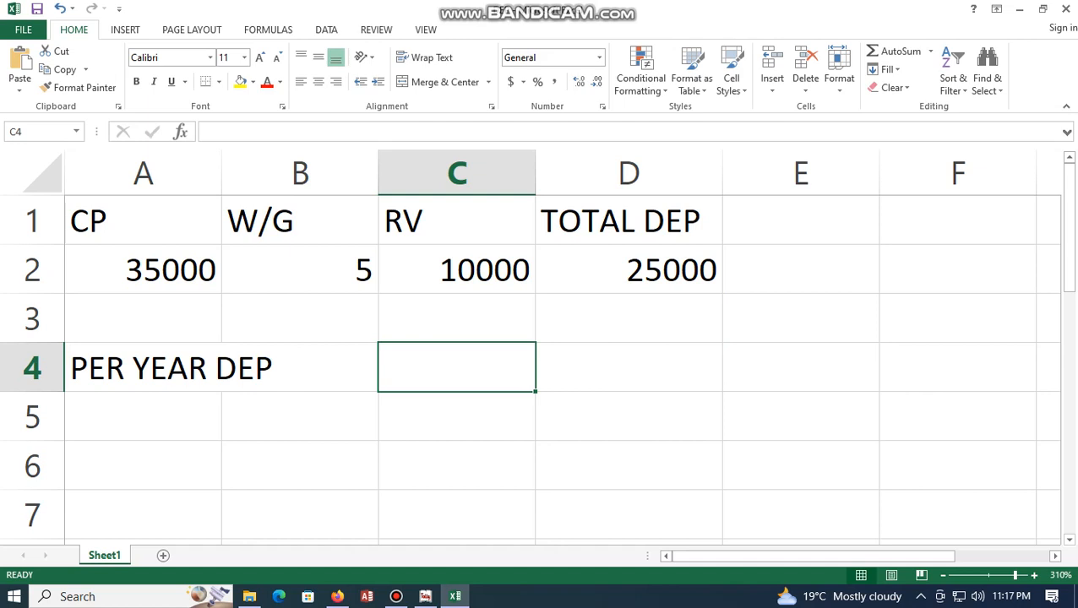
type("=")
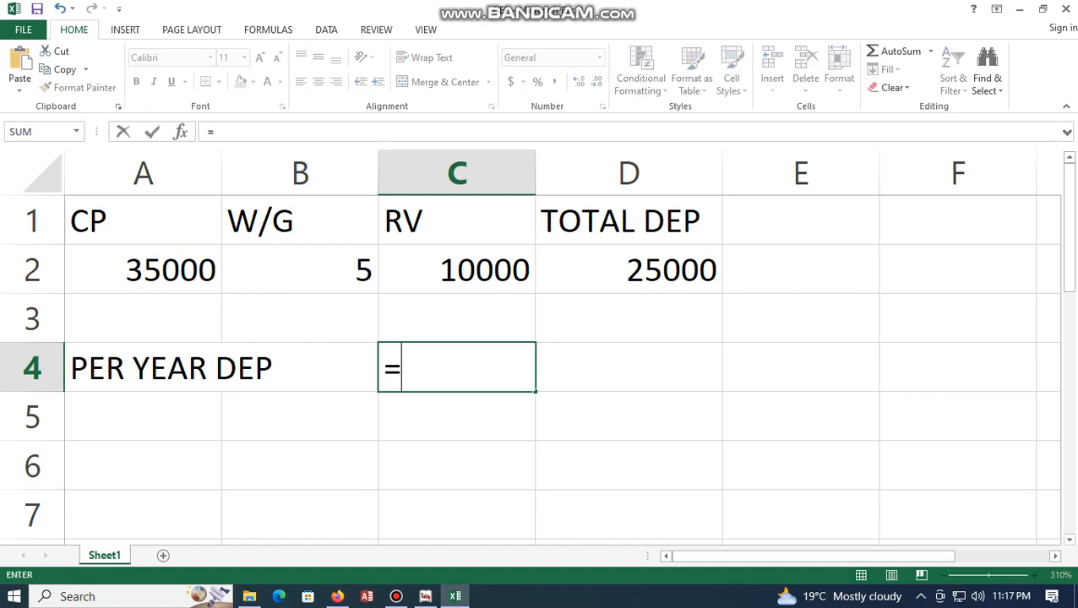
left_click(630, 270)
type("/")
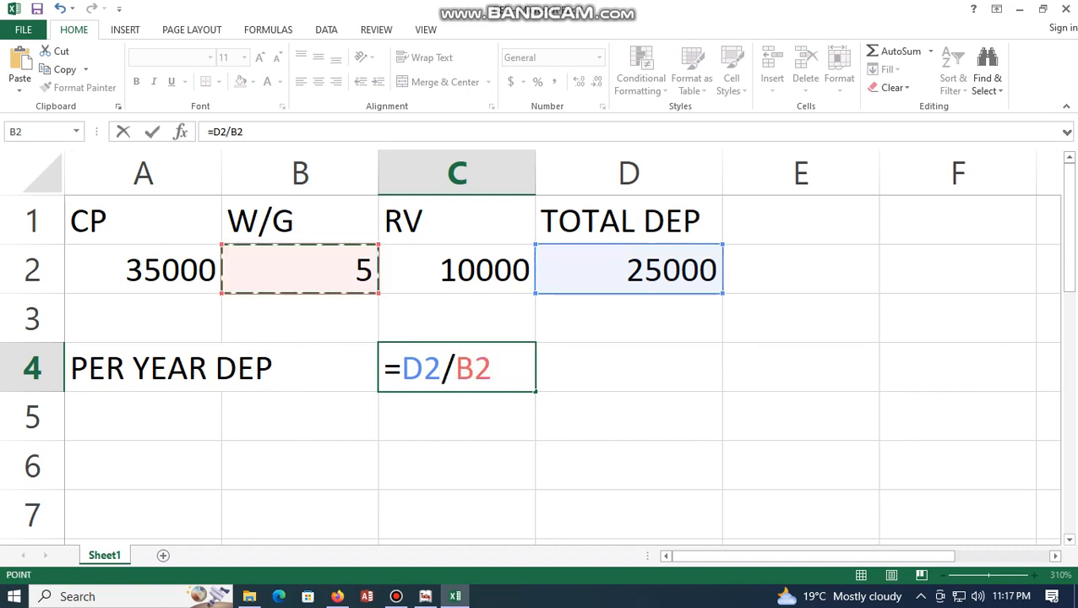
key("Return")
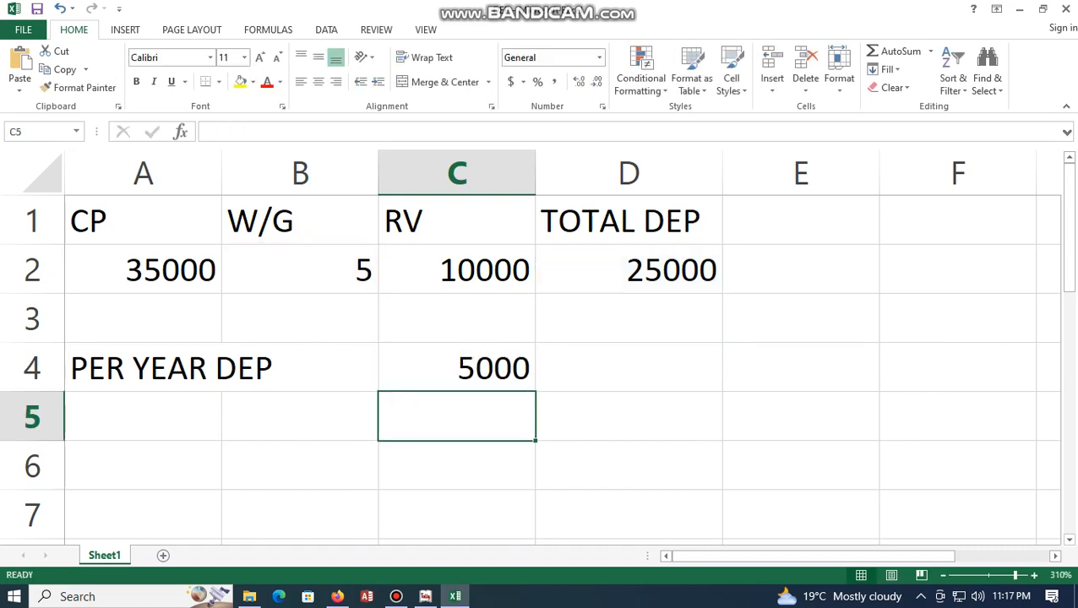
key("Up")
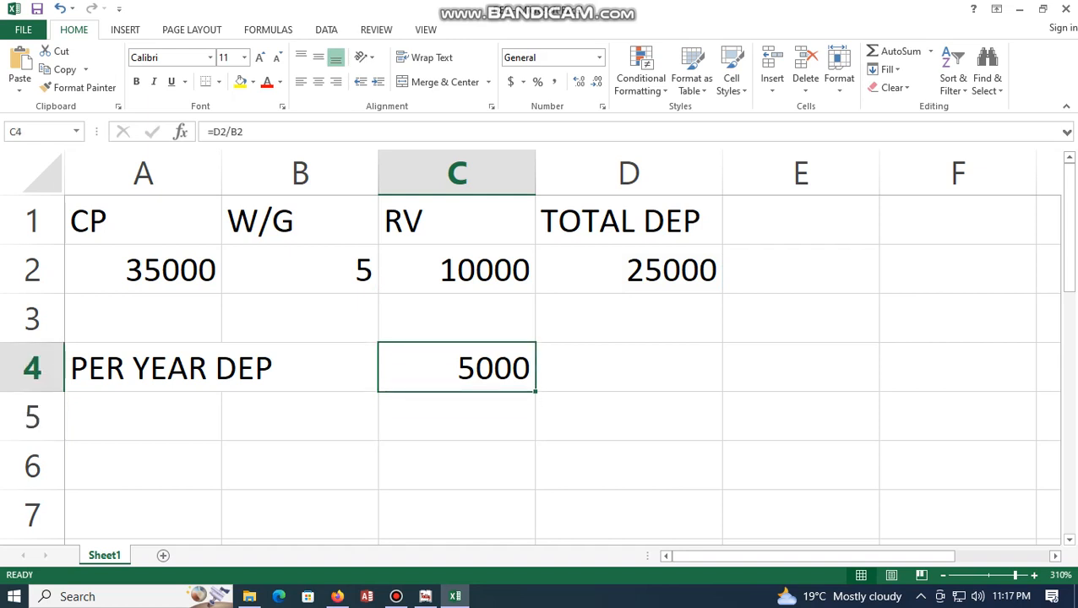
Enter the label PER MONTH DEP in cell A5.
left_click(143, 416)
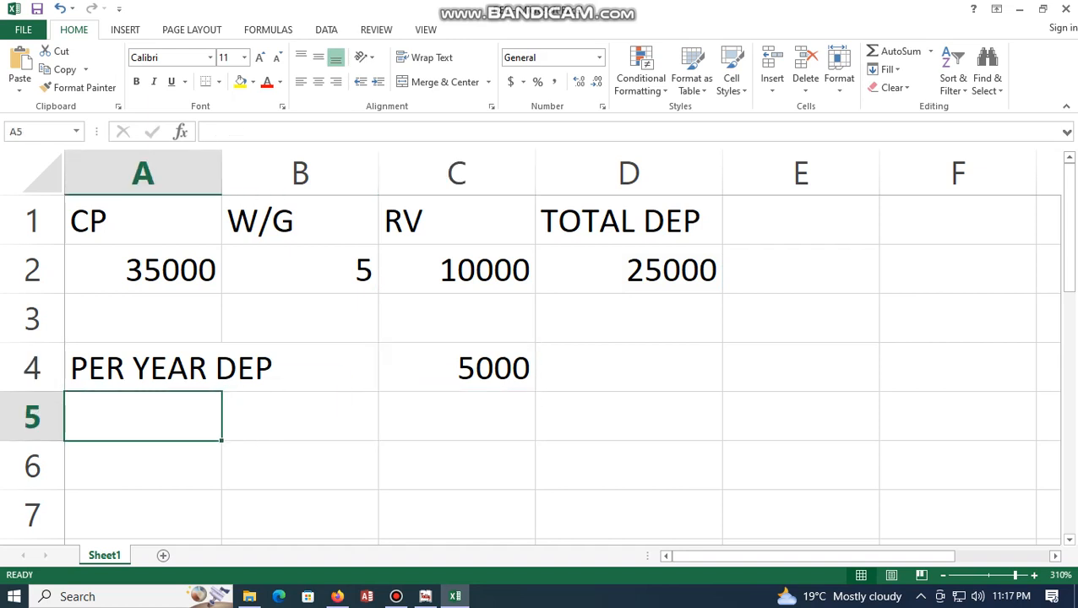
type("PER MO")
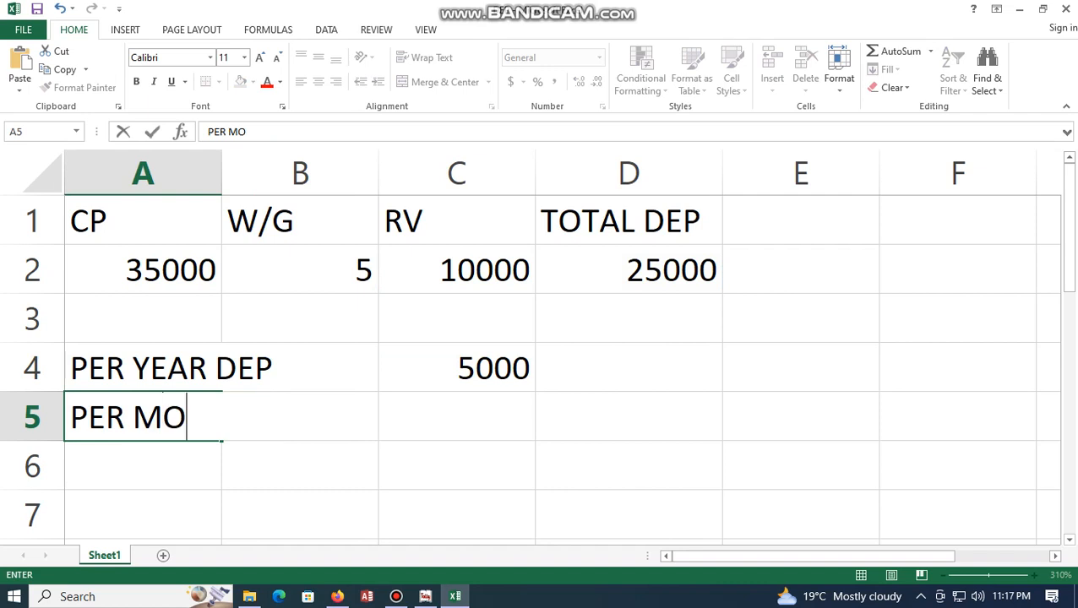
type("NTH")
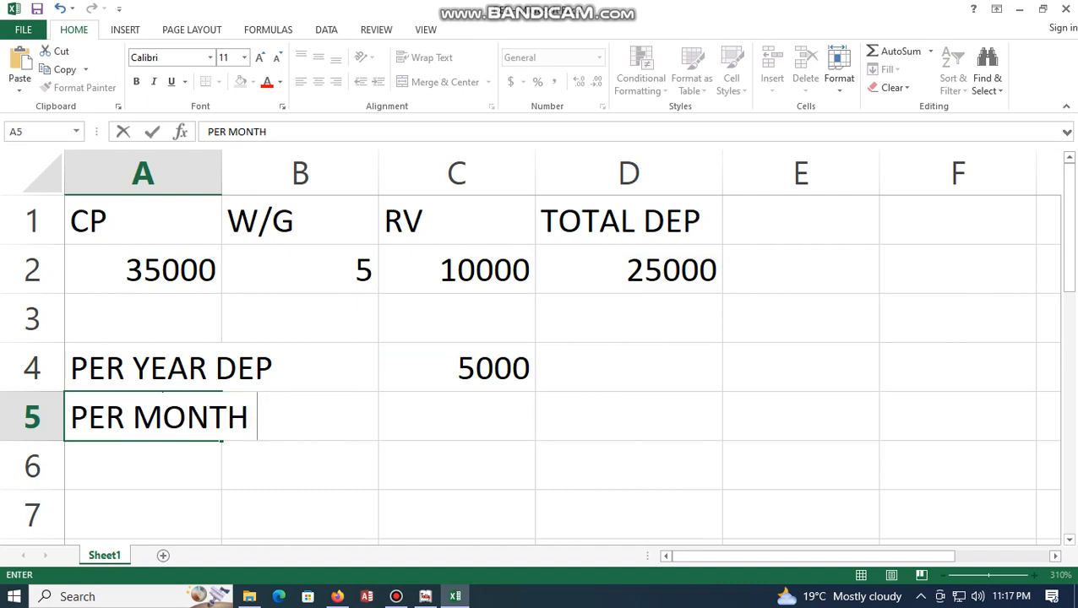
type(" DEP")
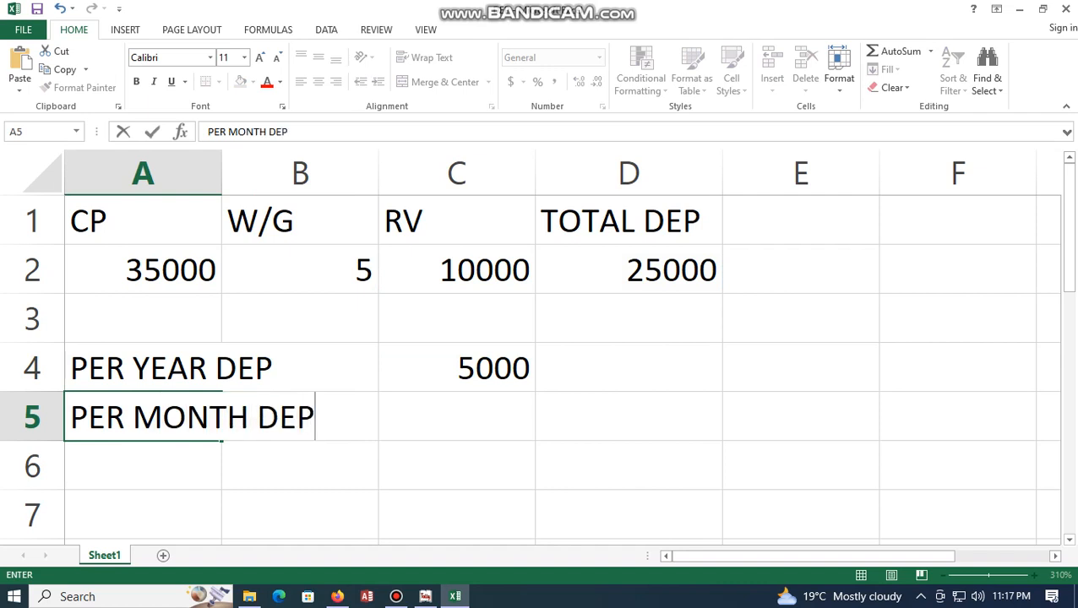
Calculate the monthly depreciation in C5 by dividing the yearly depreciation by 12 with the formula =C4/12.
left_click(457, 416)
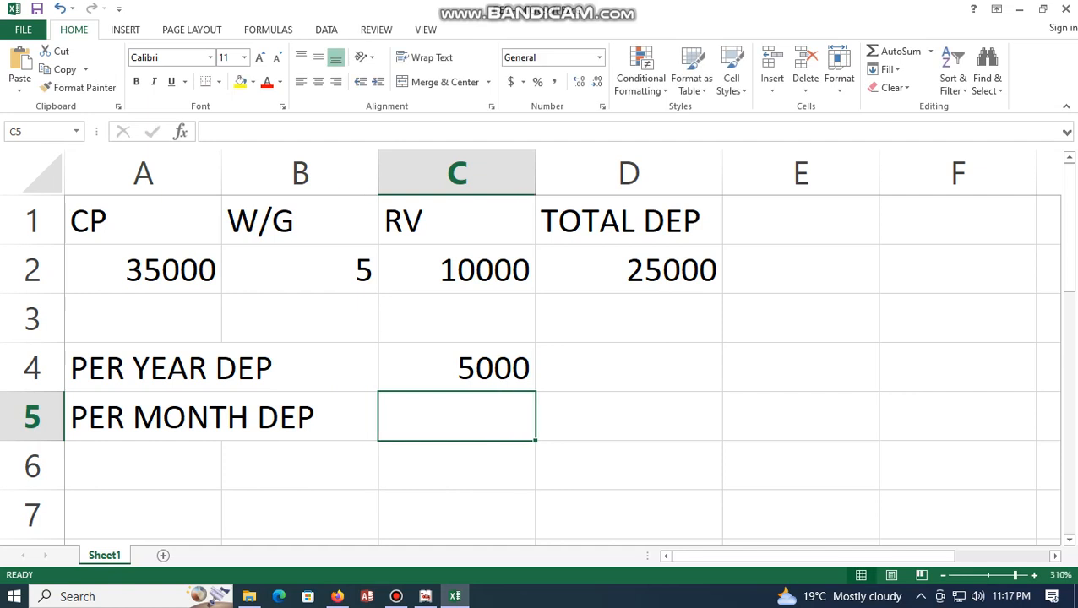
type("=")
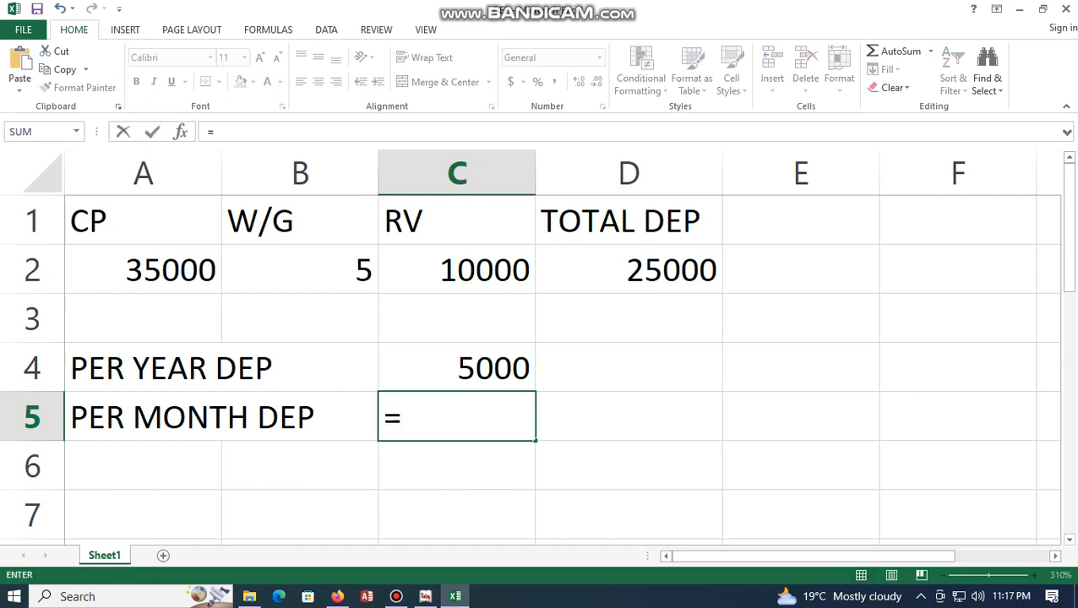
key("Up")
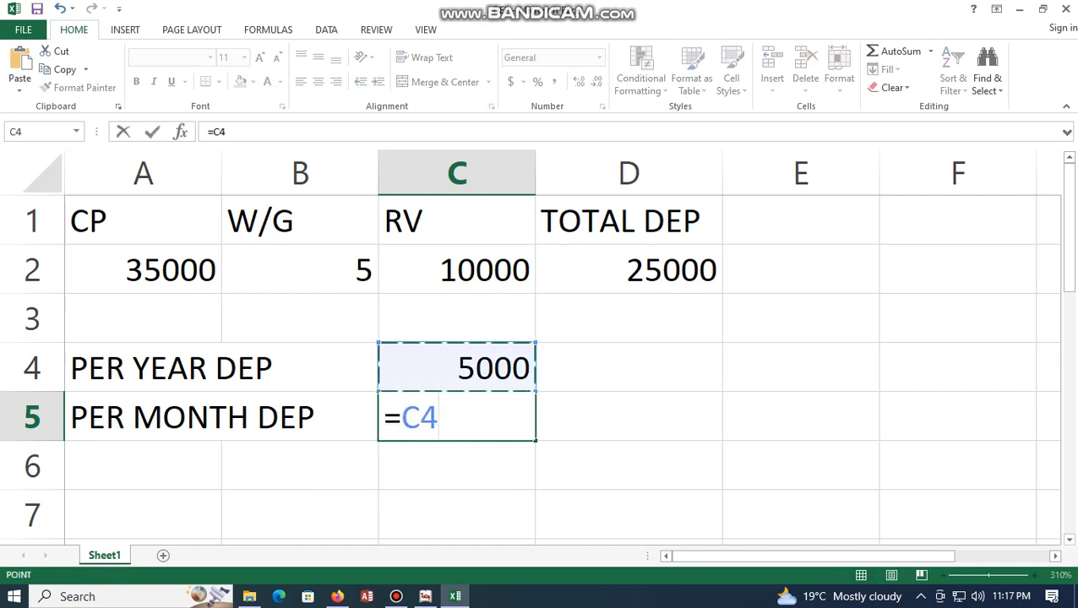
type("/12")
key("Return")
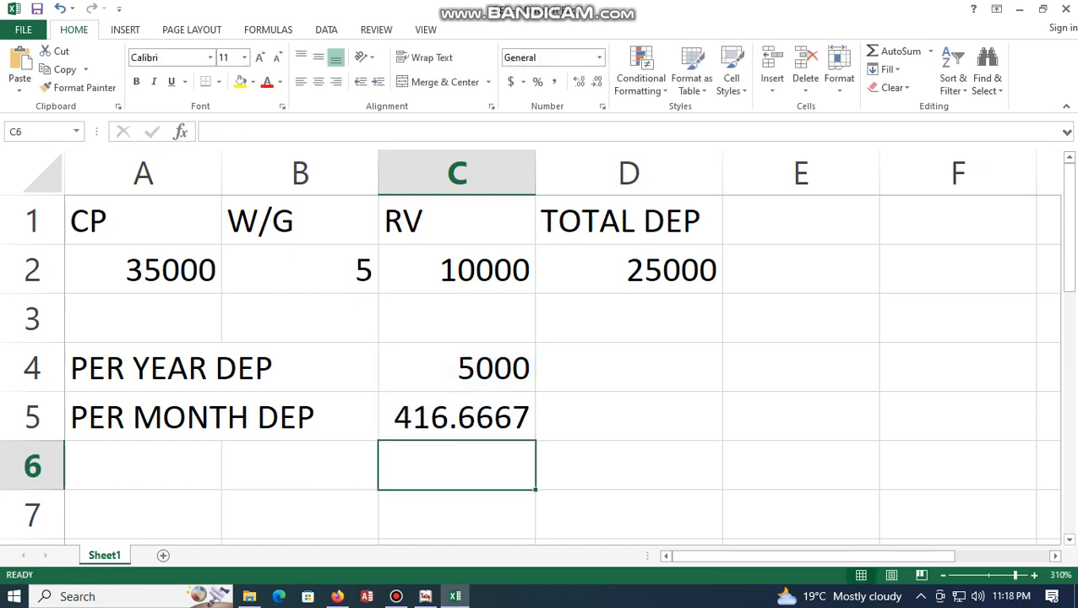
key("Up")
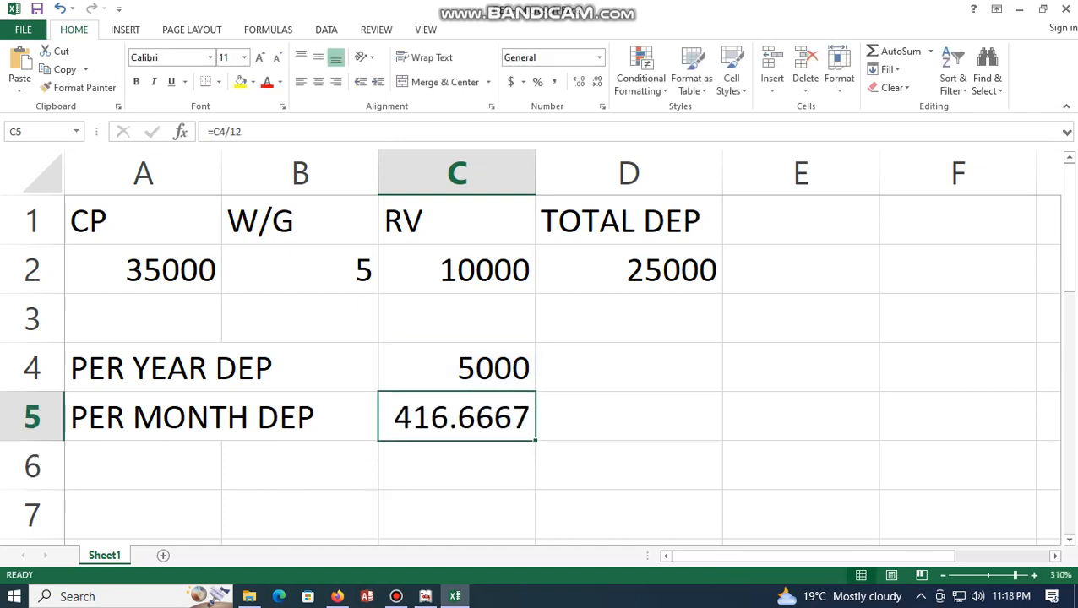
Enter the label PER DAY DEP in cell A6.
left_click(143, 465)
type("PER DAY ")
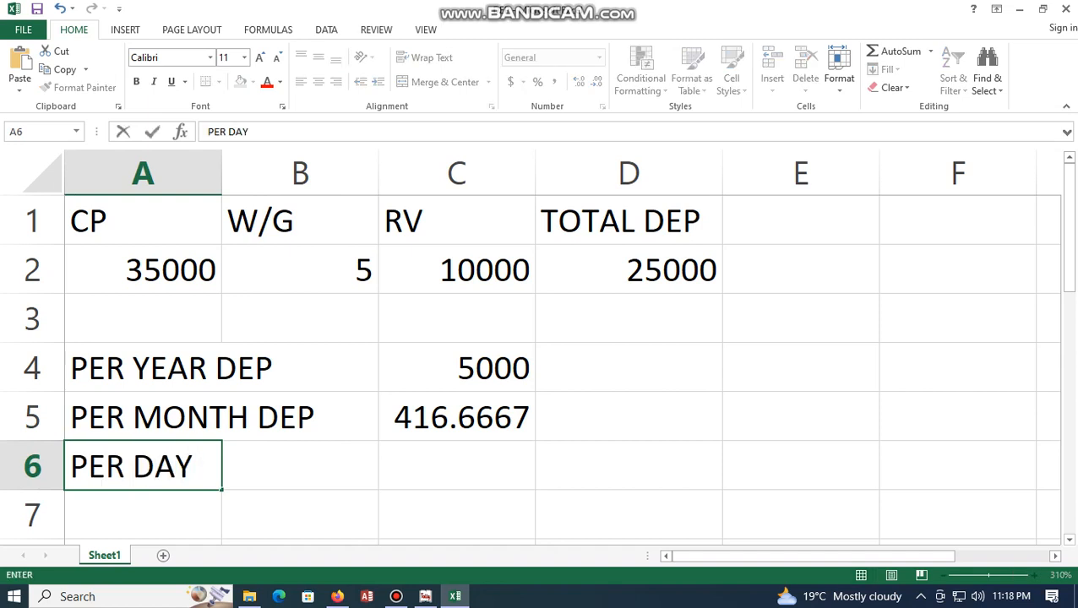
type("DEP")
Calculate the daily depreciation in C6 by dividing the yearly depreciation by 365 with the formula =C4/365.
left_click(456, 465)
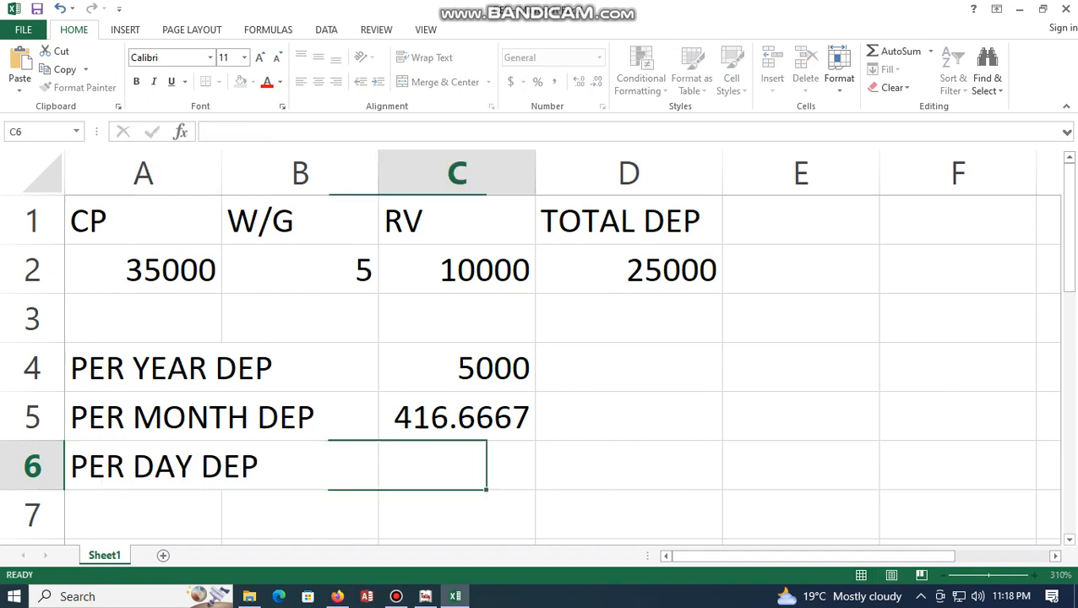
type("=")
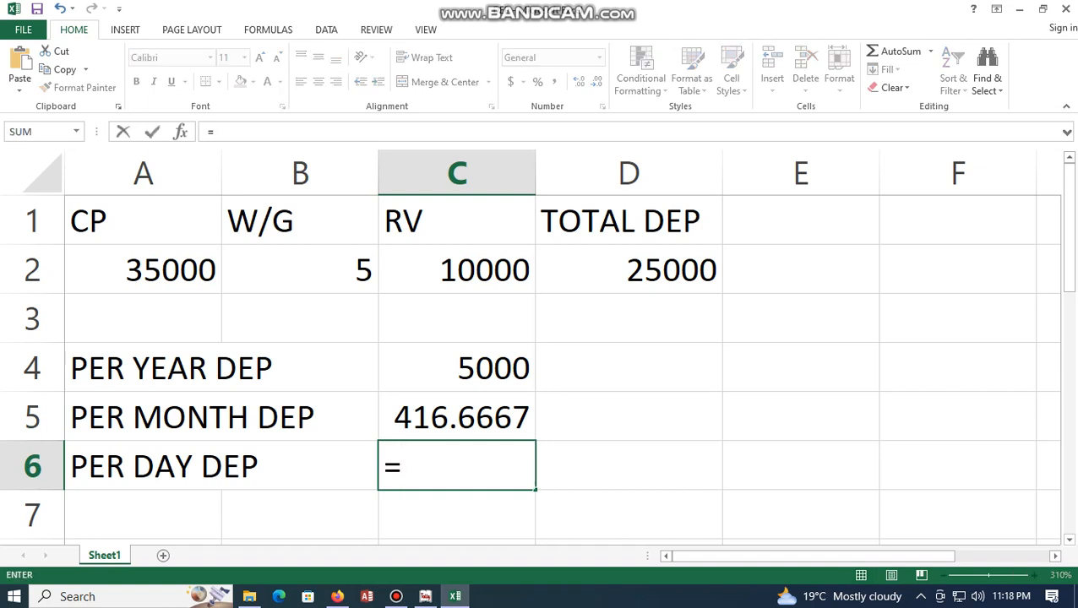
key("Up")
key("Up")
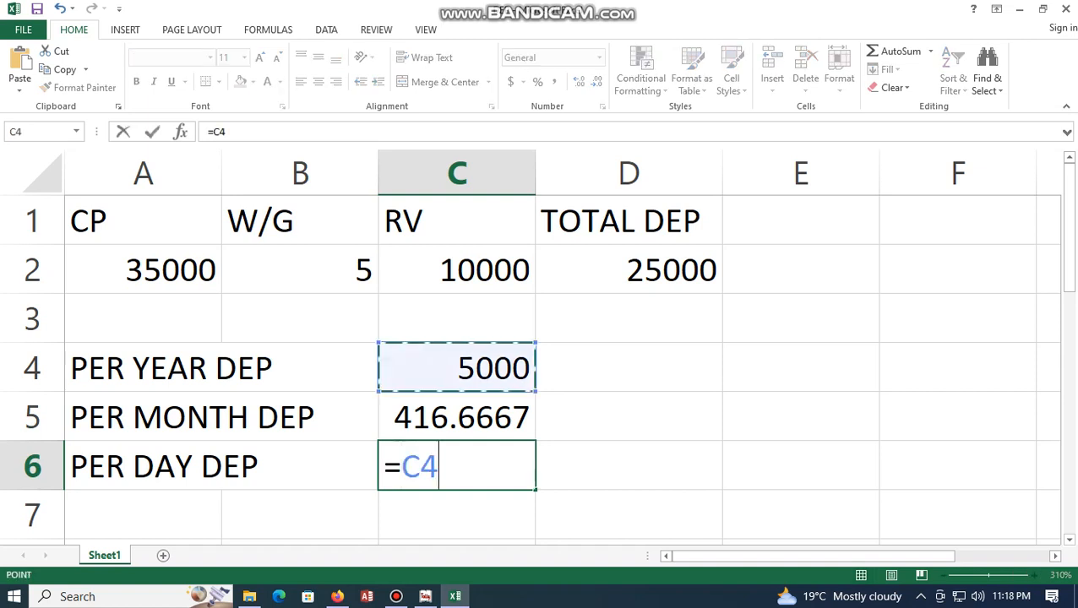
type("/365")
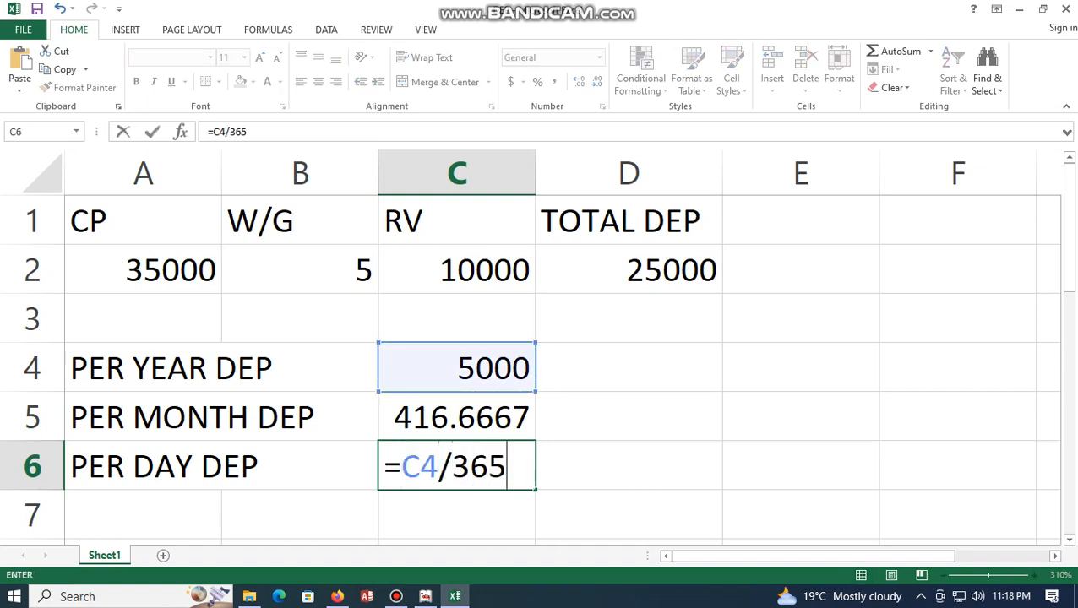
key("Return")
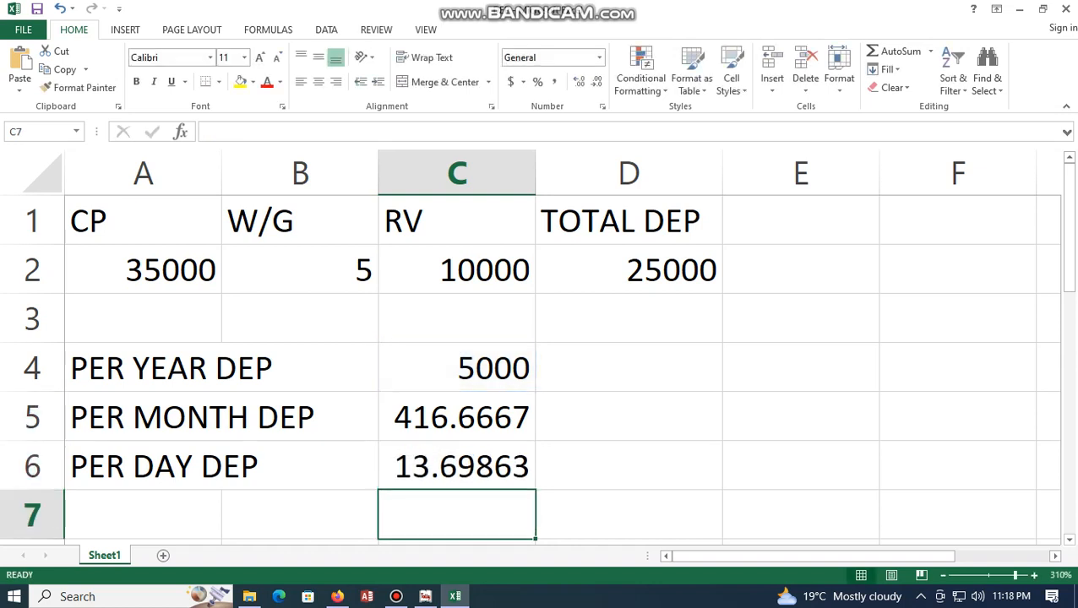
key("Up")
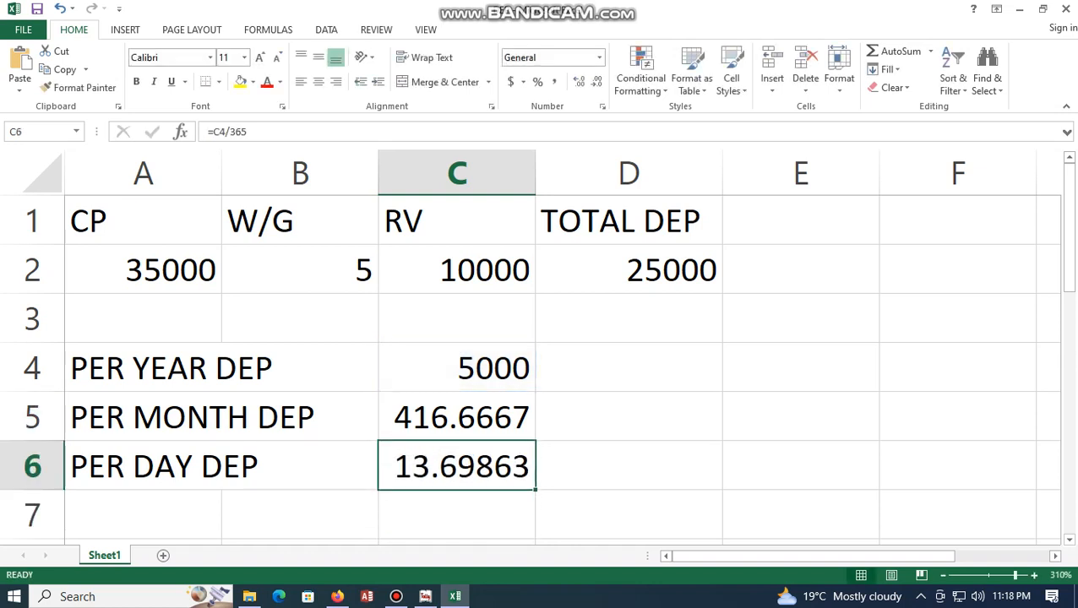
key("Down")
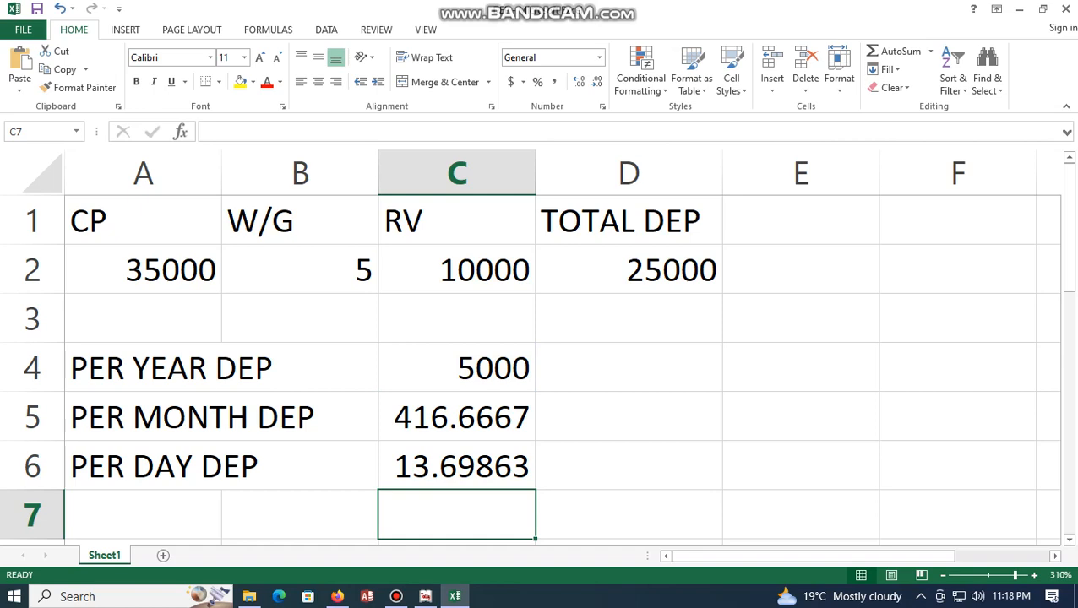
scroll(541, 347, "down", 3)
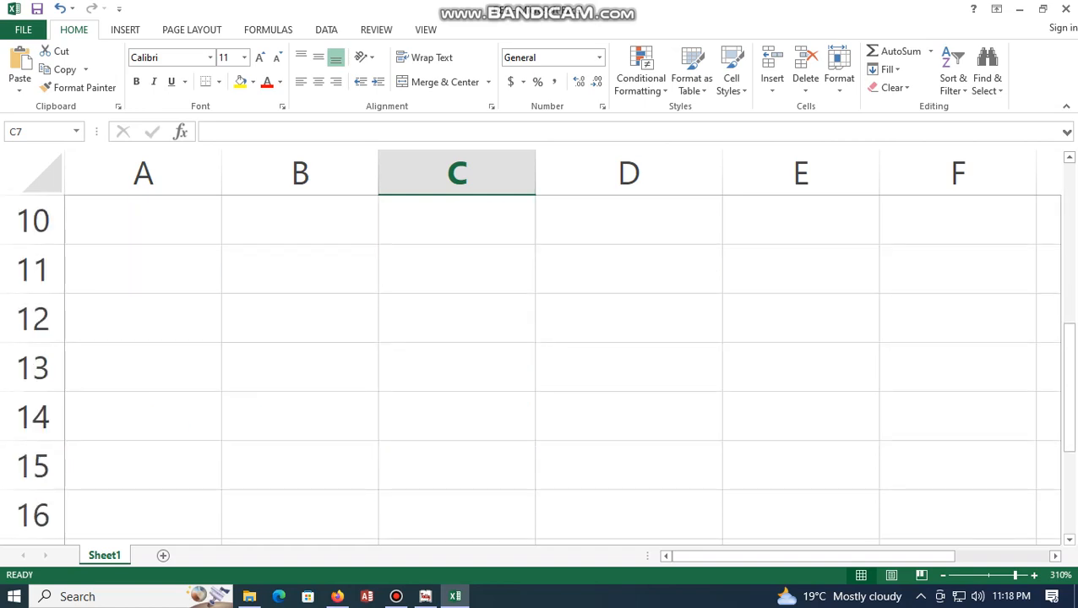
scroll(541, 346, "up", 3)
left_click(629, 367)
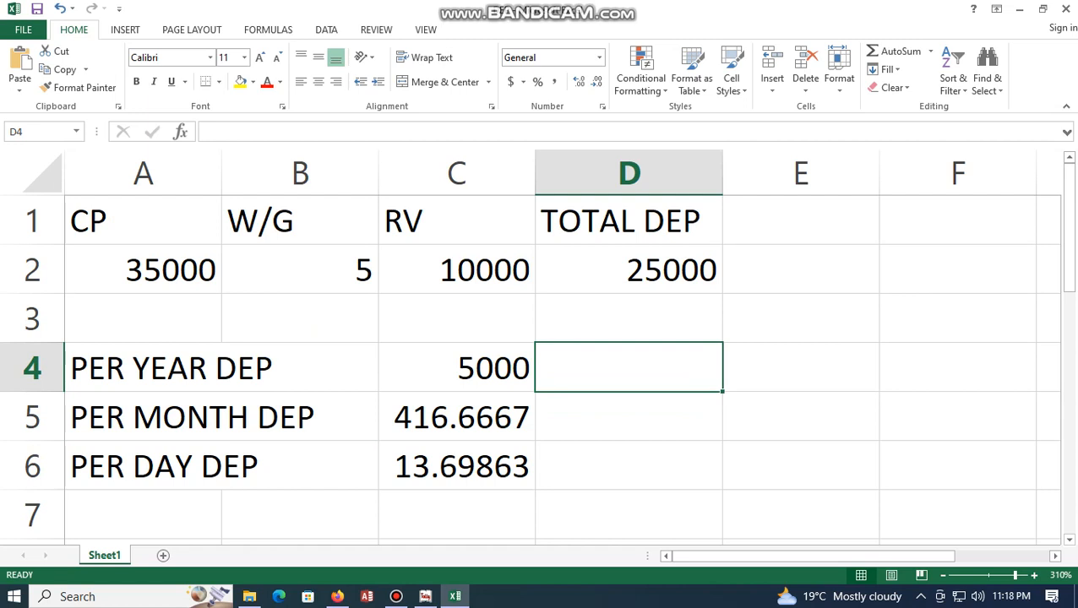
left_click(457, 466)
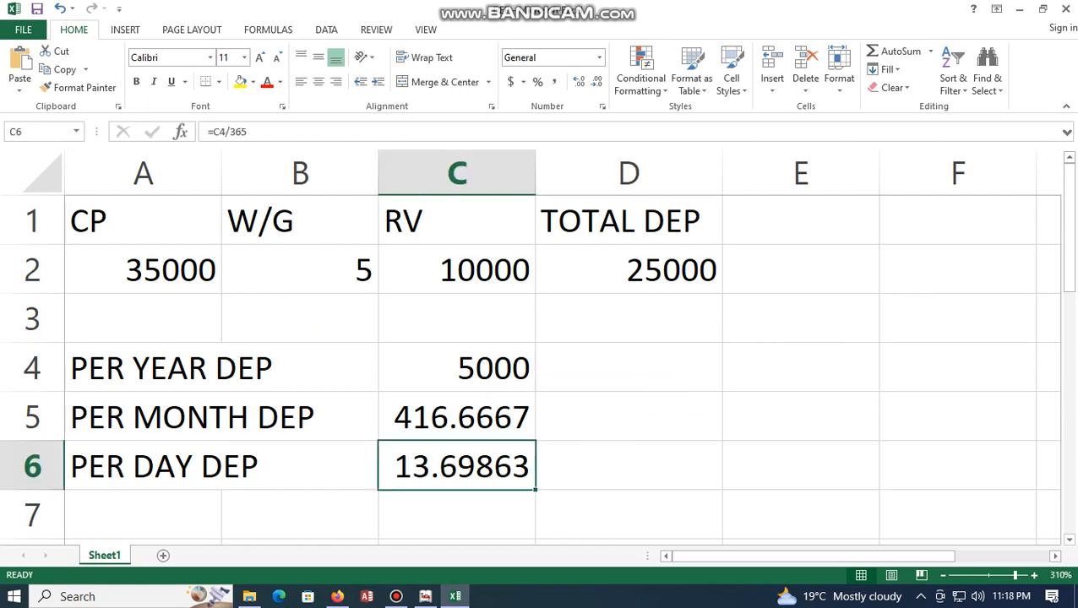
left_click(629, 465)
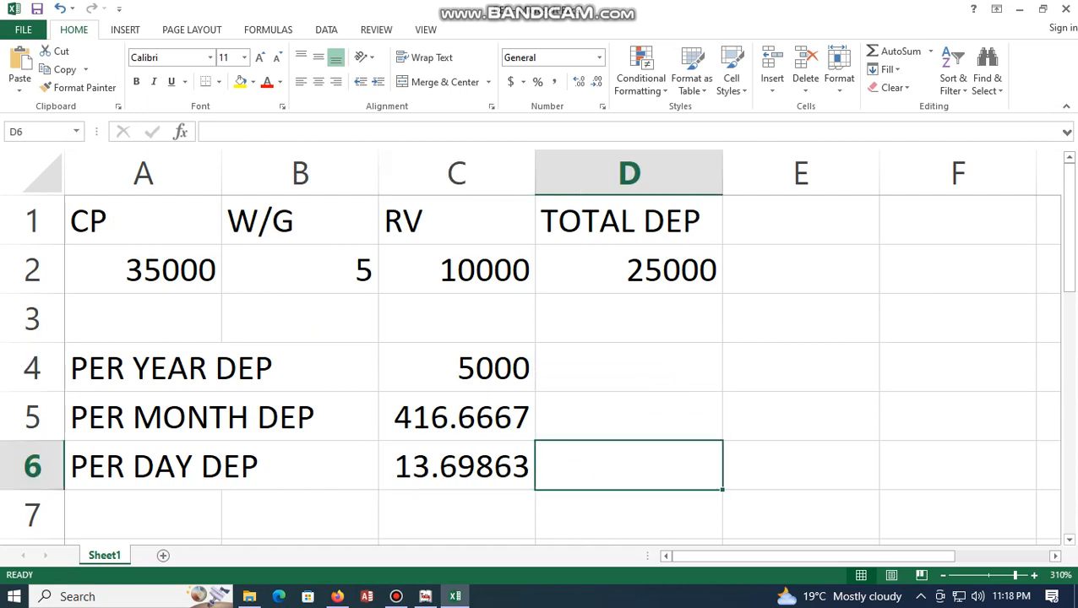
left_click(629, 416)
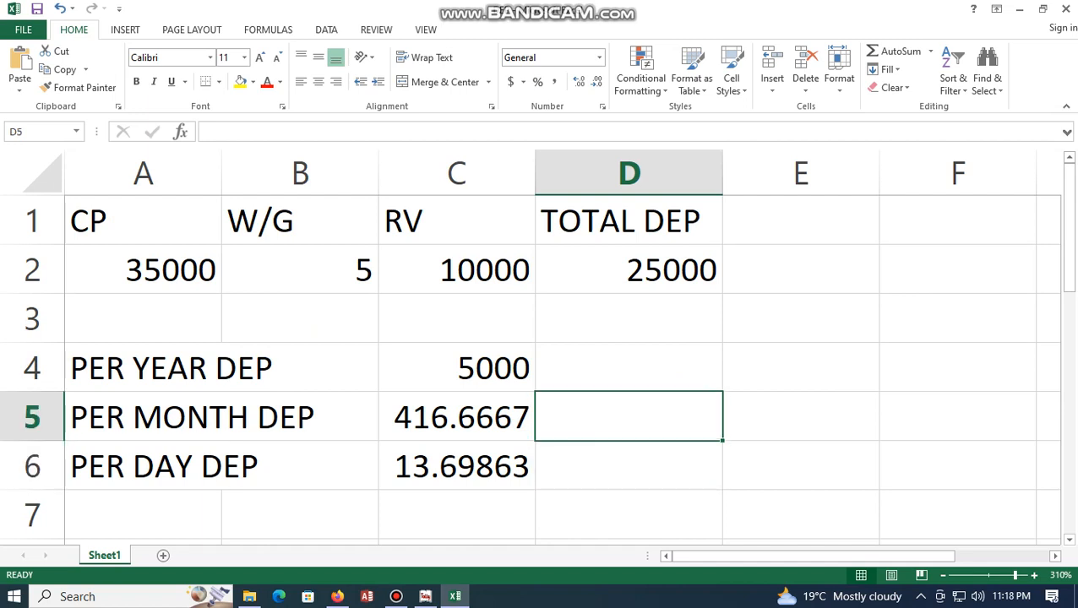
left_click(629, 466)
left_click(801, 466)
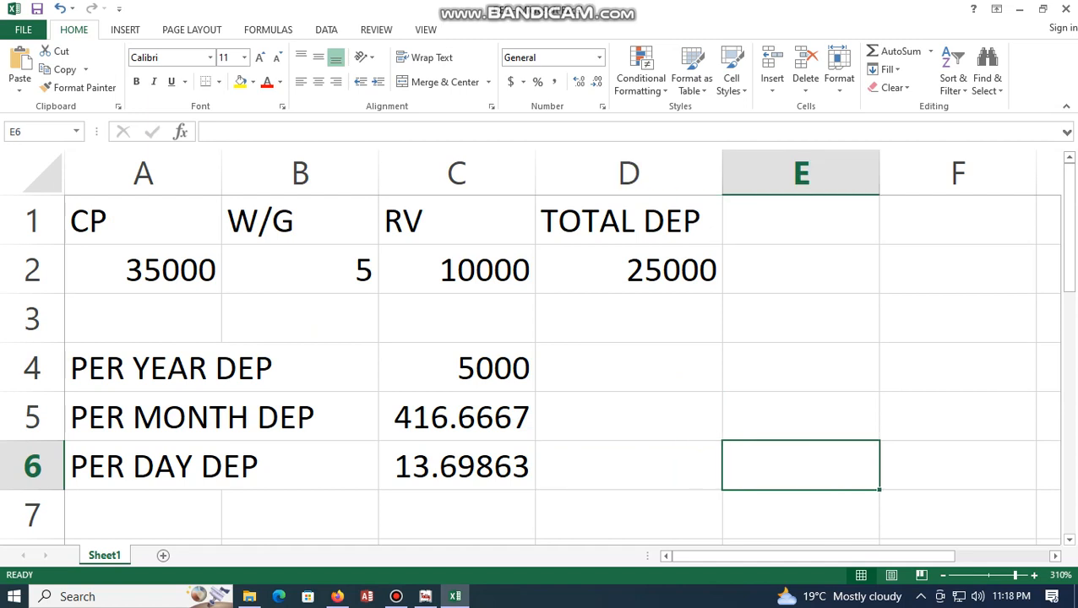
left_click(801, 416)
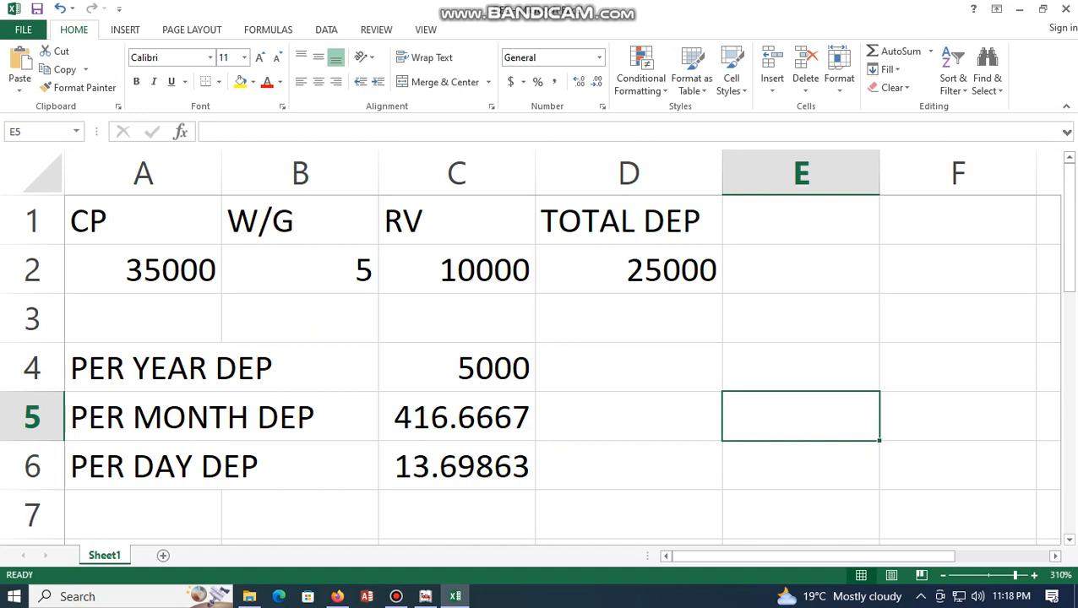
scroll(562, 368, "down", 1)
left_click(300, 368)
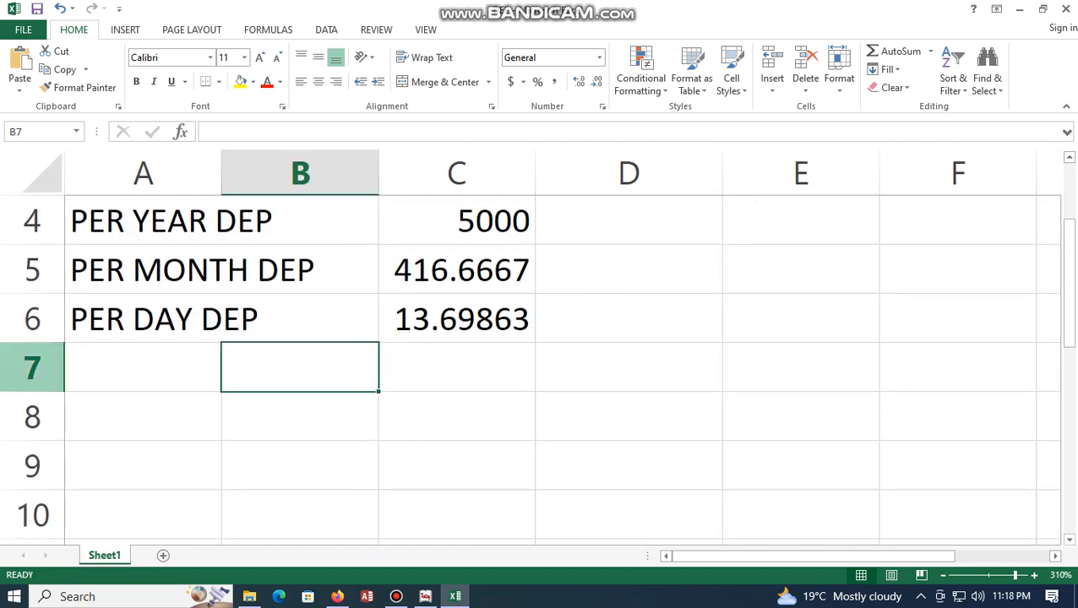
key("Left")
key("Down")
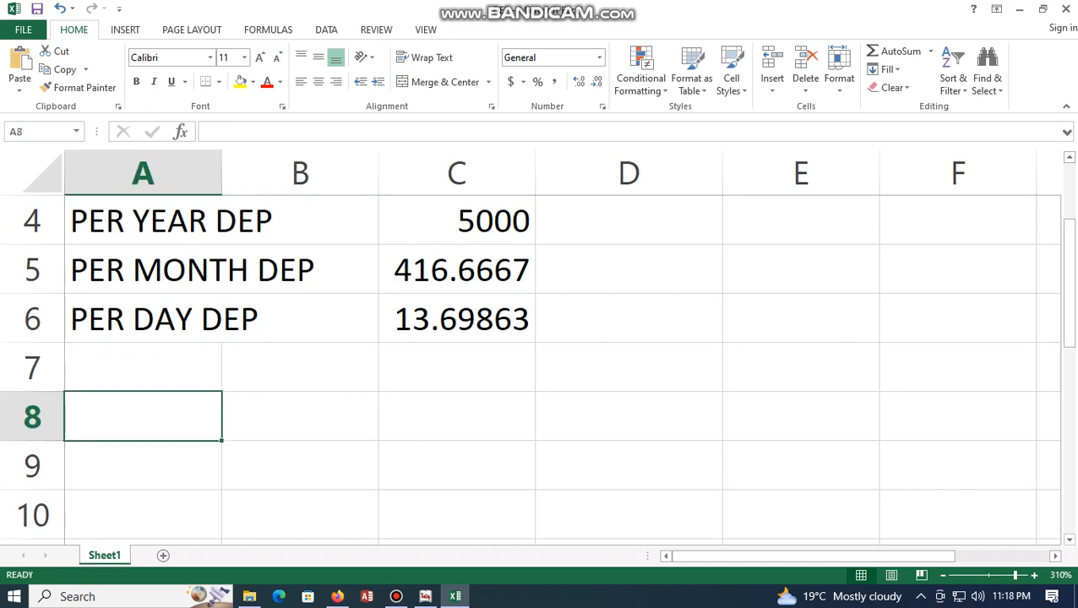
scroll(540, 368, "up", 1)
Enter the heading DAYS in D5 with the value 70 below it in D6, and narrow column C slightly.
left_click(629, 465)
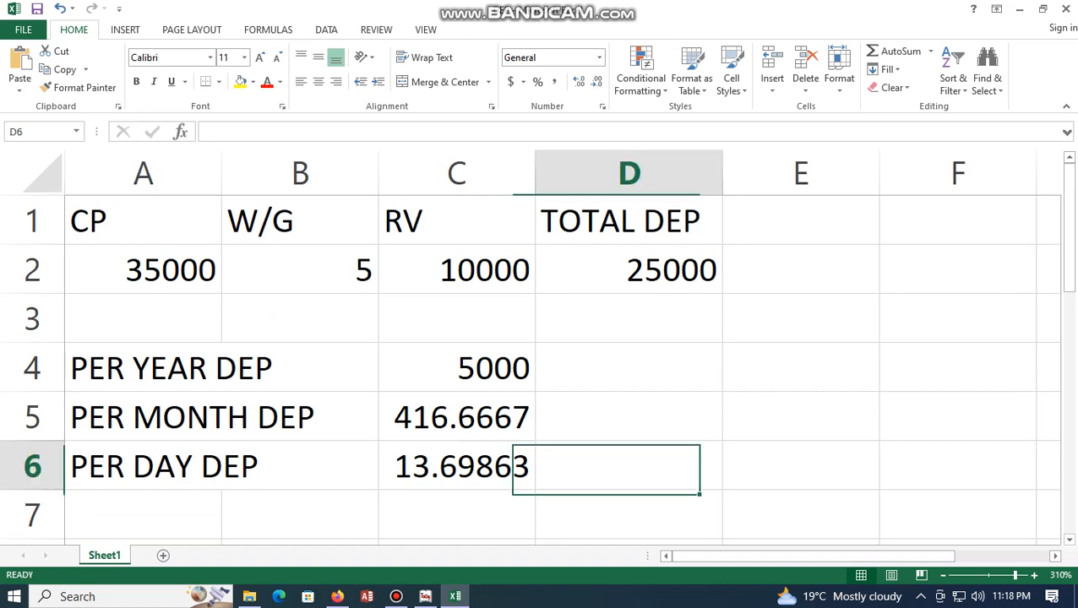
key("Up")
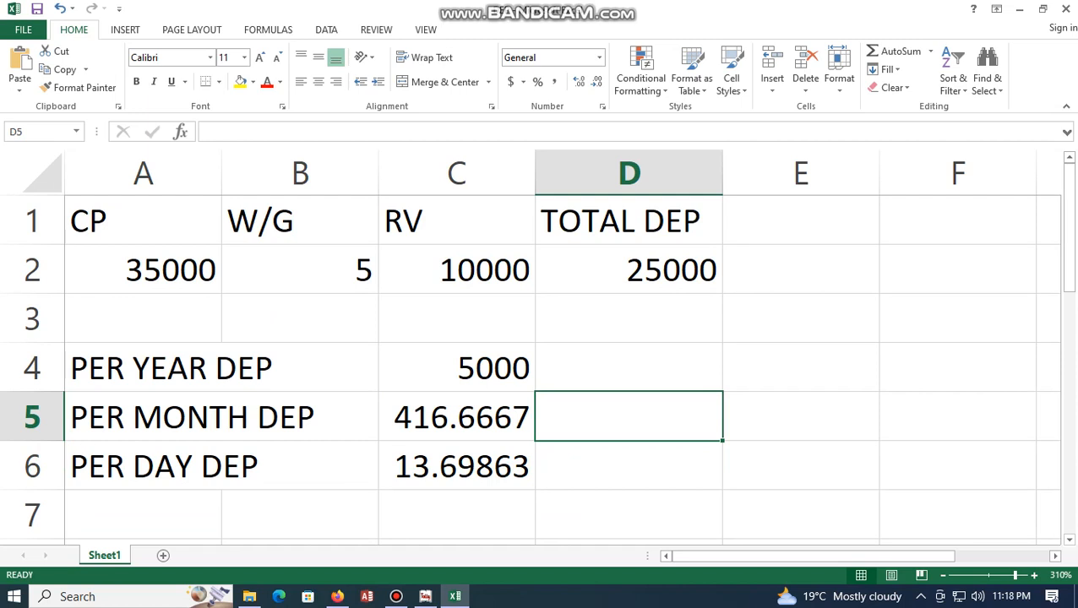
type("DAYS")
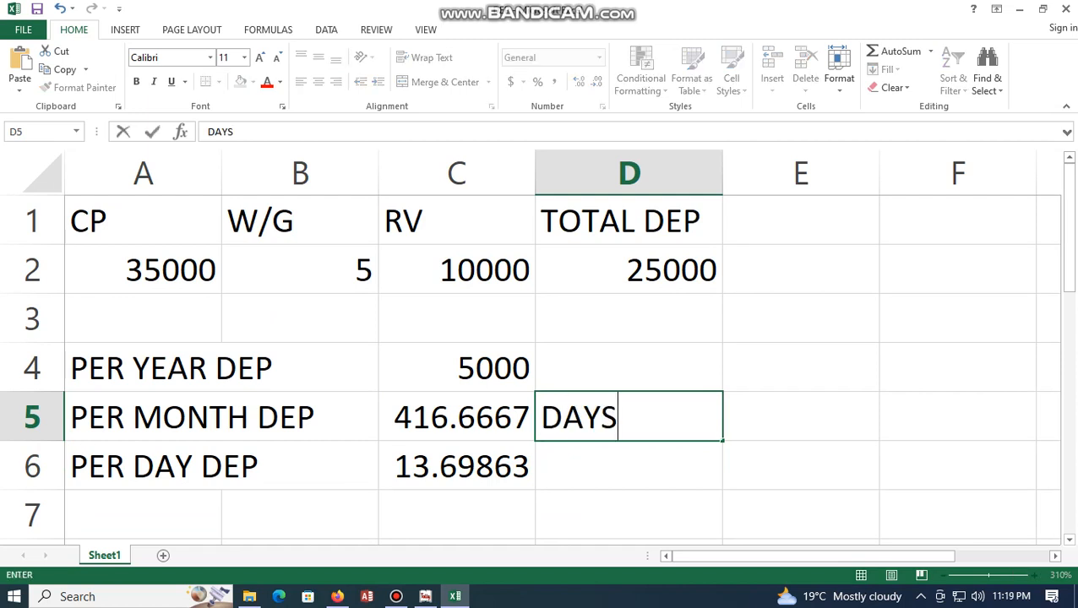
key("Return")
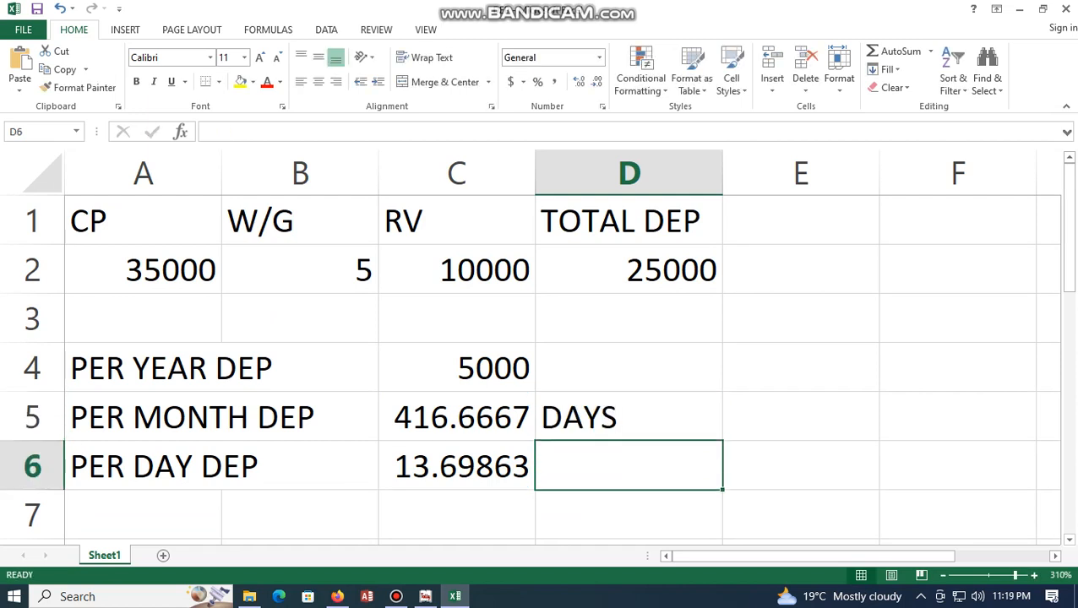
type("70")
key("Return")
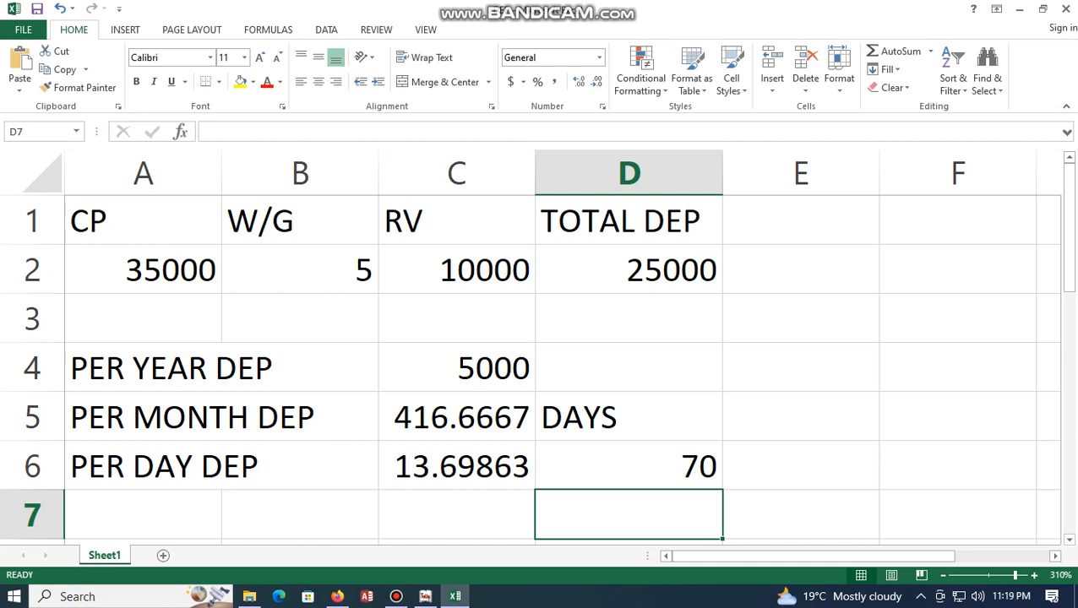
left_click_drag(535, 173, 506, 173)
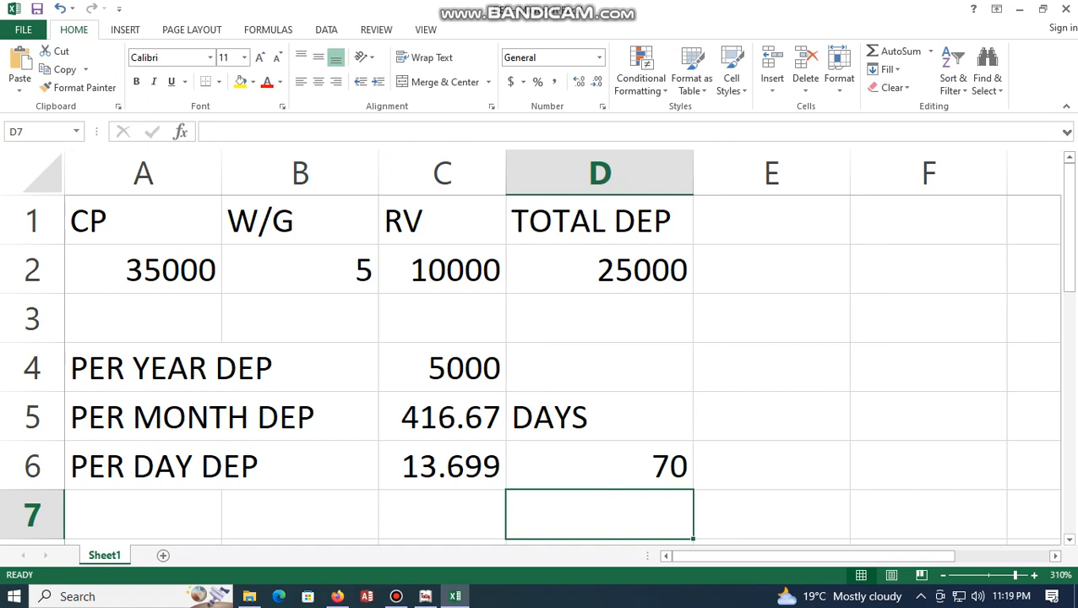
Calculate the depreciation for the entered days in E6 by multiplying the daily depreciation by the day count with =C6*D6.
left_click(772, 465)
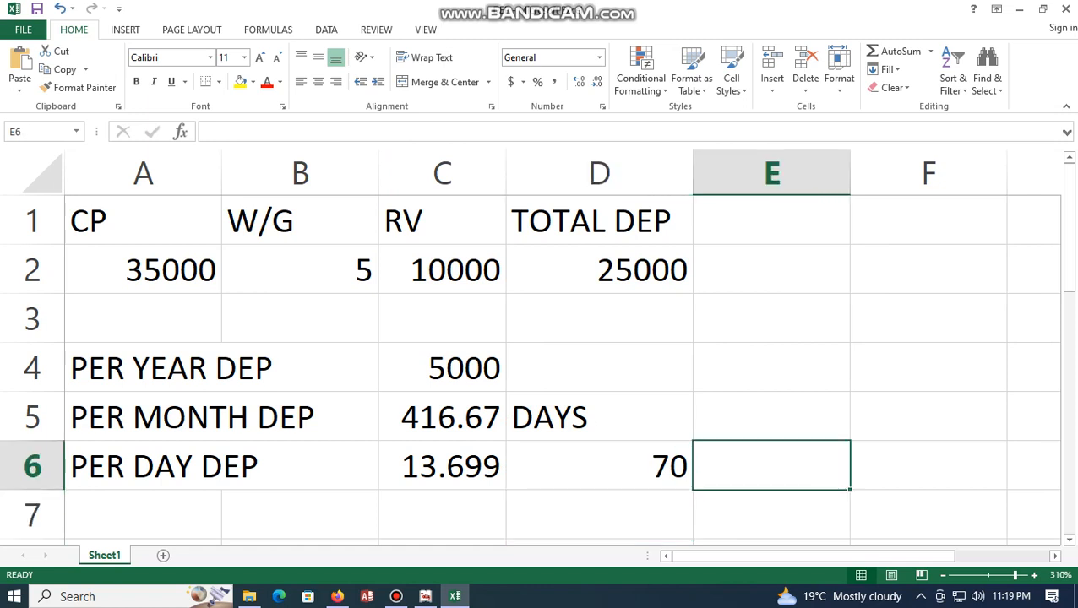
type("=")
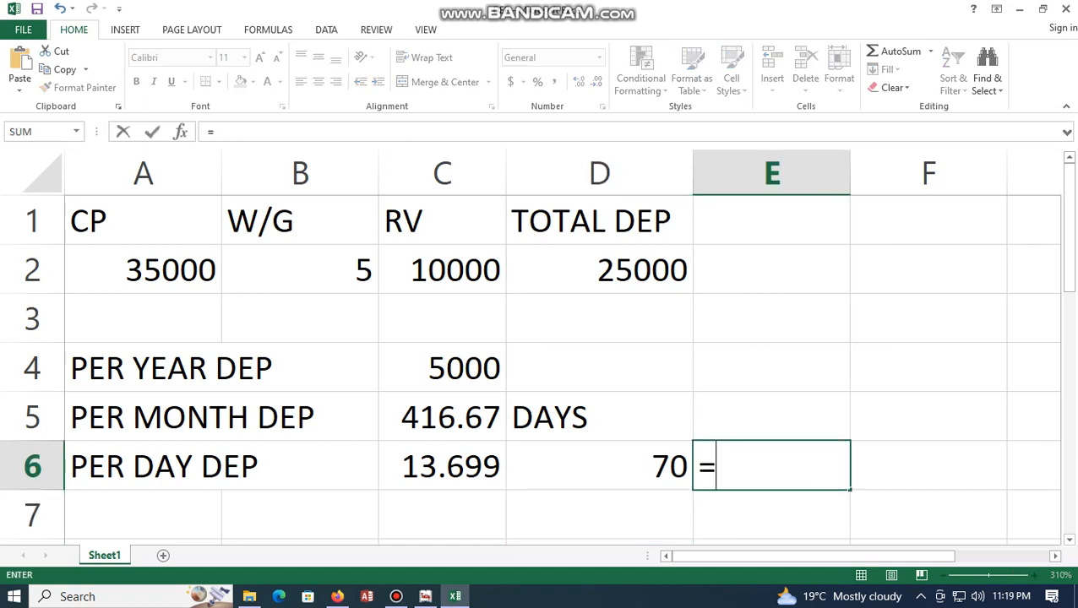
left_click(442, 465)
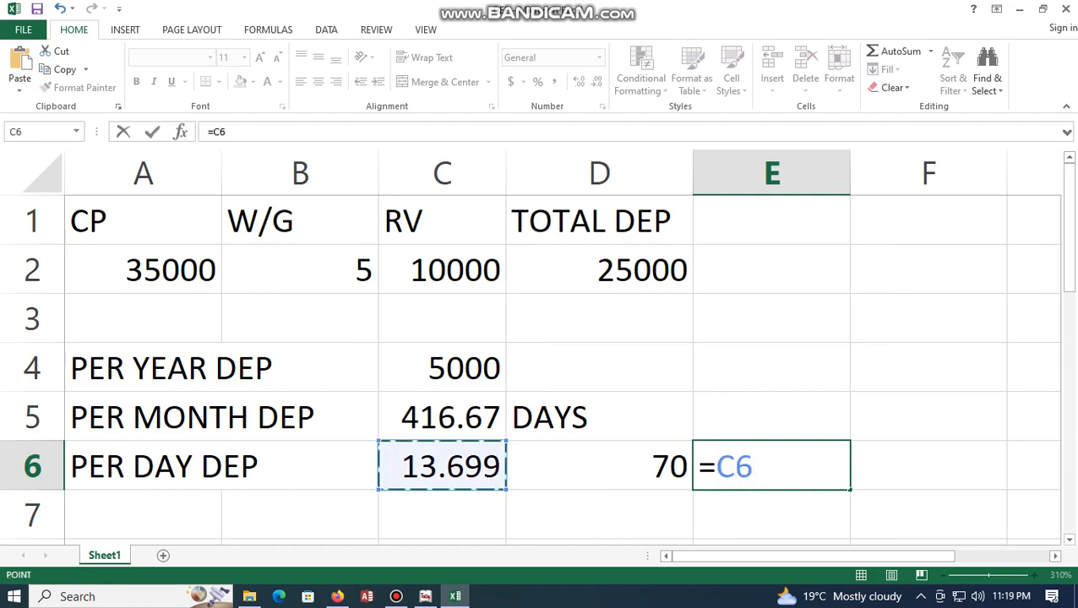
type("*")
left_click(599, 465)
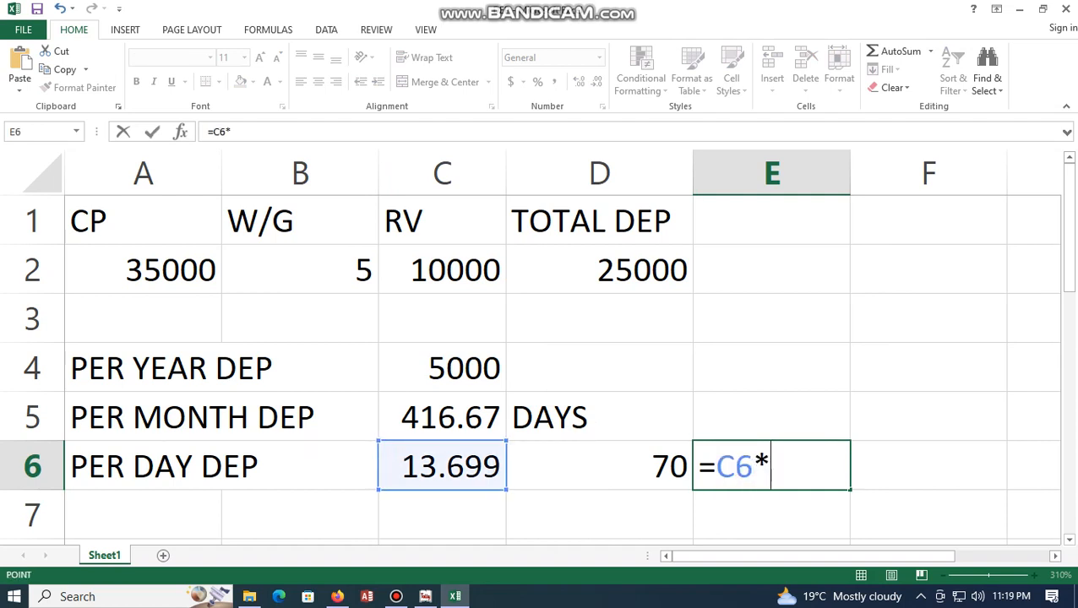
key("Return")
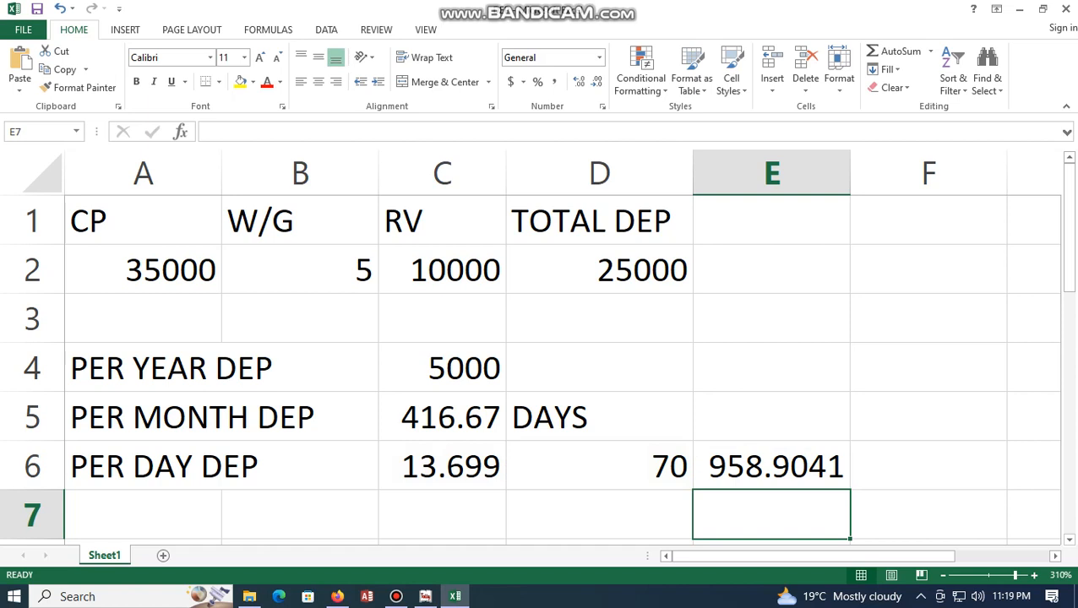
Format C2:C7 and E6 to show two decimal places, widening column C so its values fit.
left_click(441, 174)
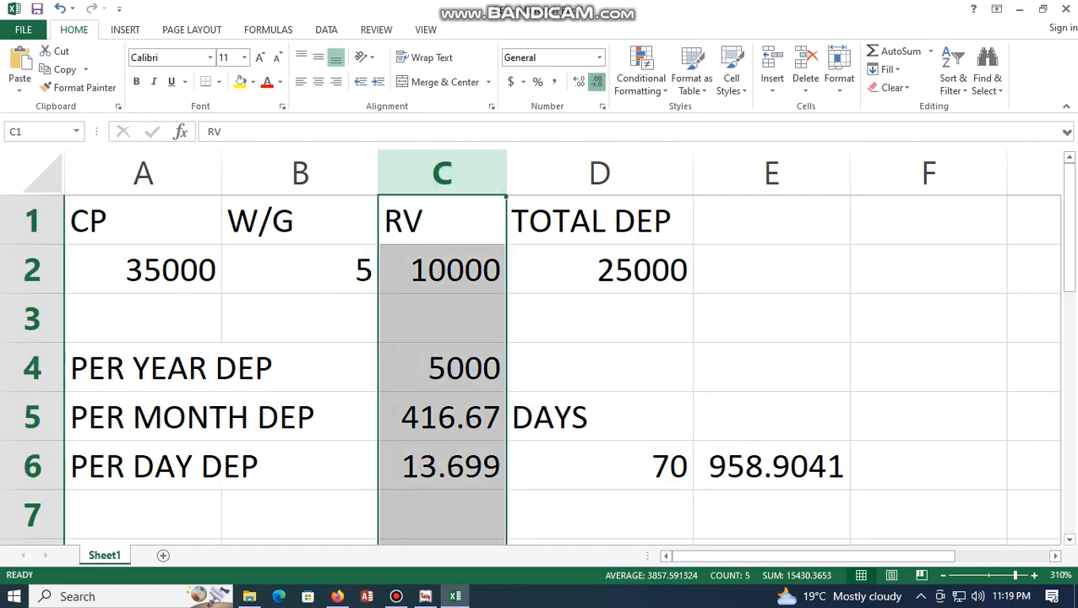
left_click(442, 318)
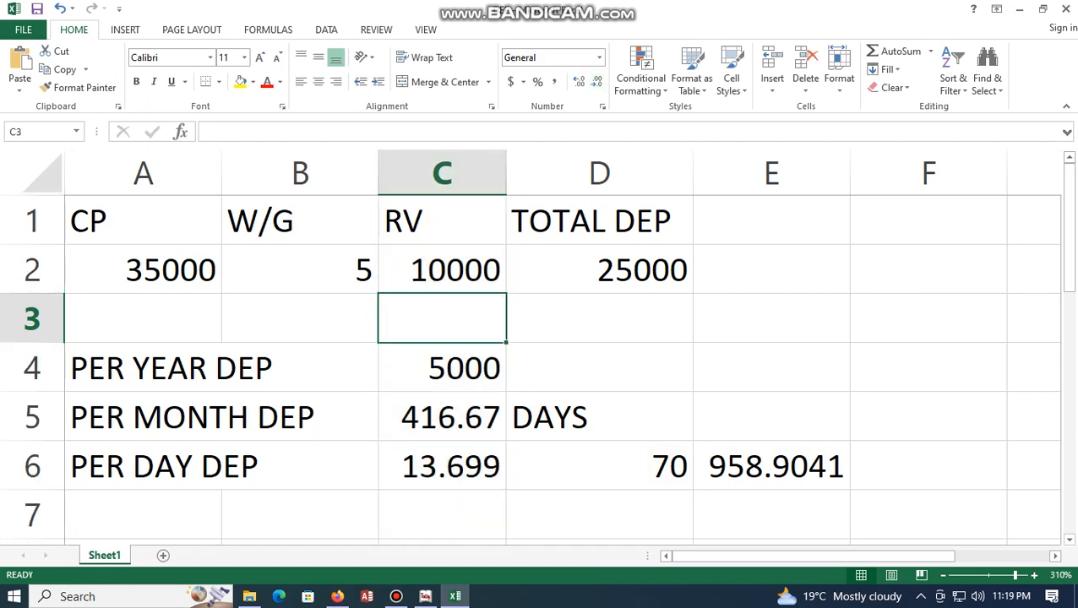
left_click_drag(442, 269, 442, 513)
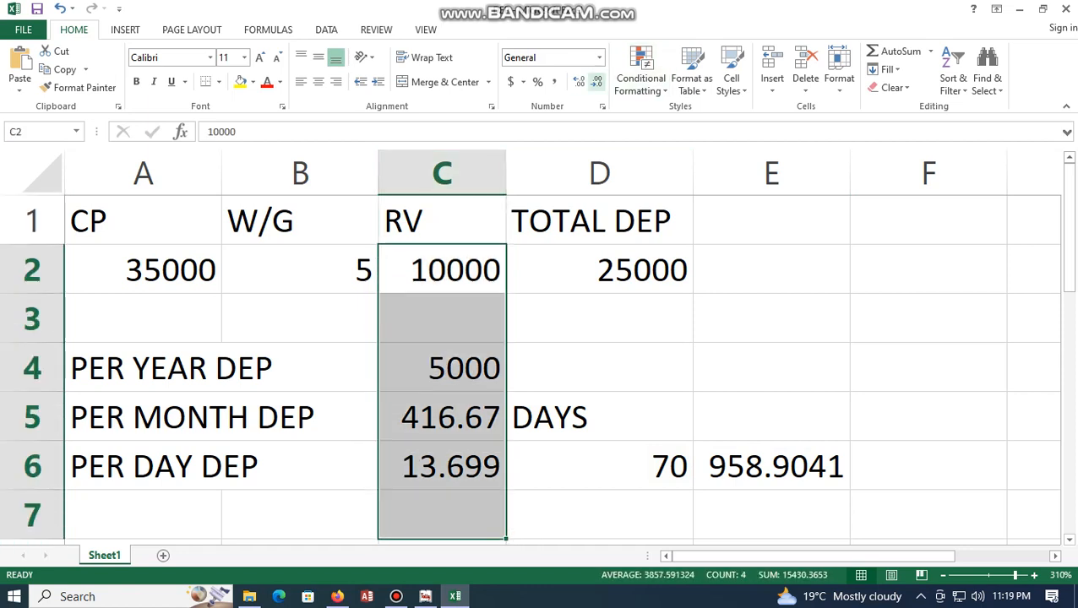
left_click(596, 81)
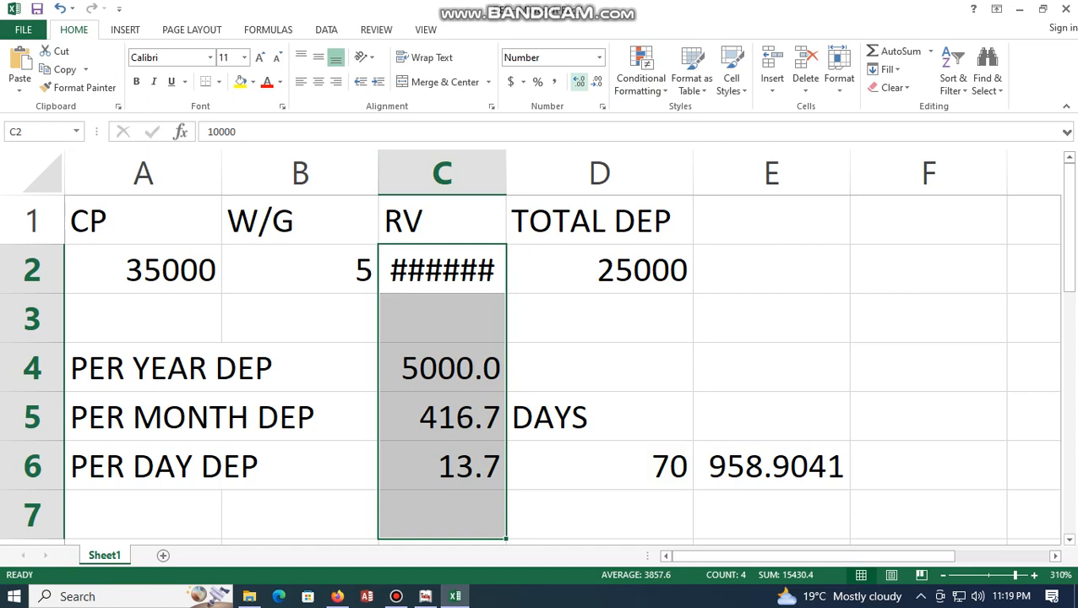
left_click(578, 82)
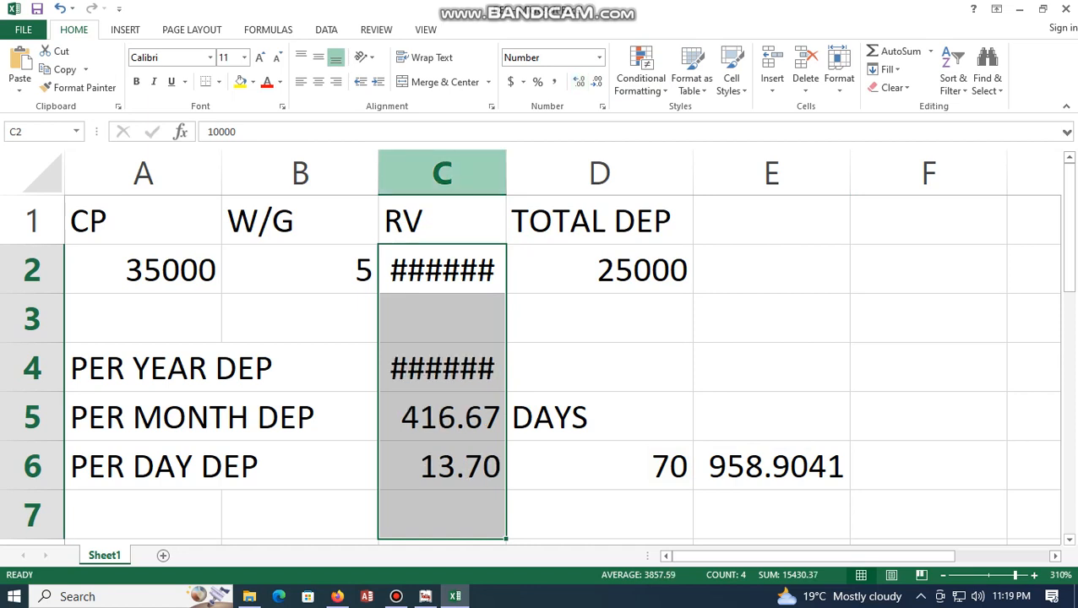
left_click(442, 174)
left_click_drag(506, 173, 533, 173)
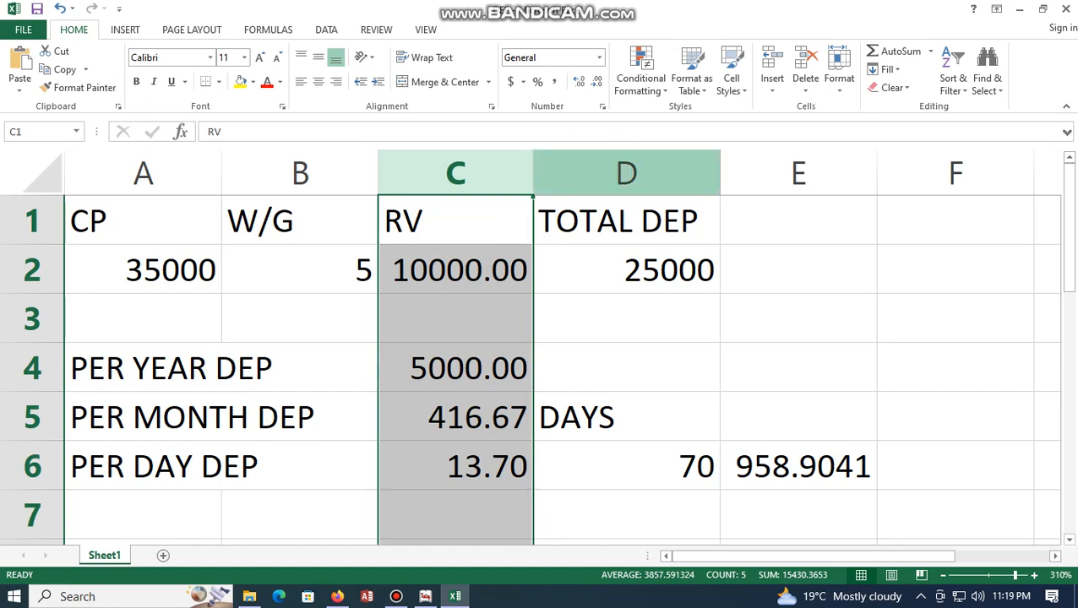
left_click(798, 466)
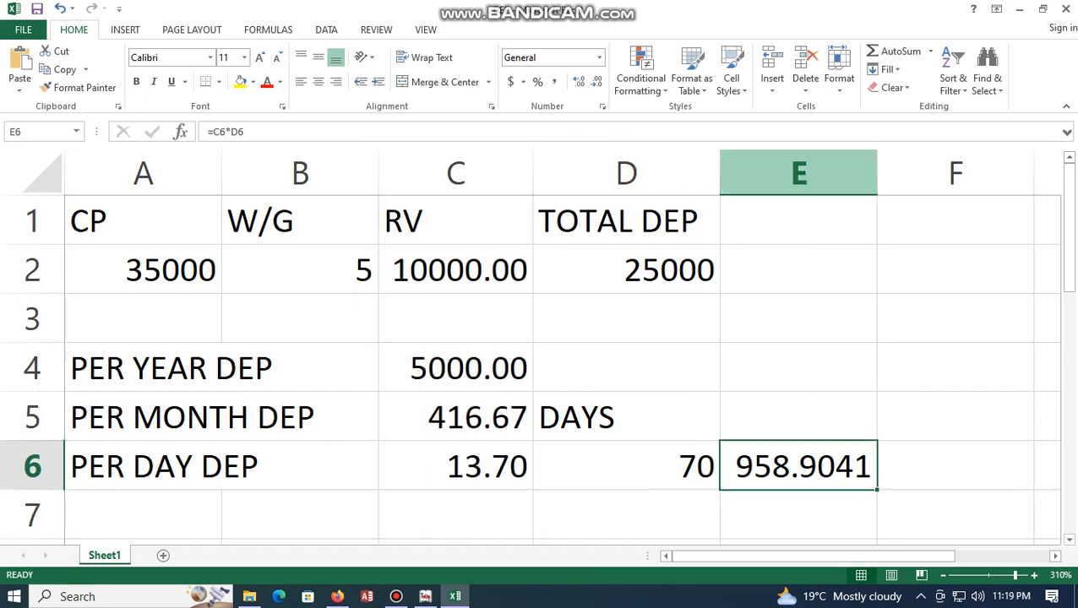
left_click(597, 82)
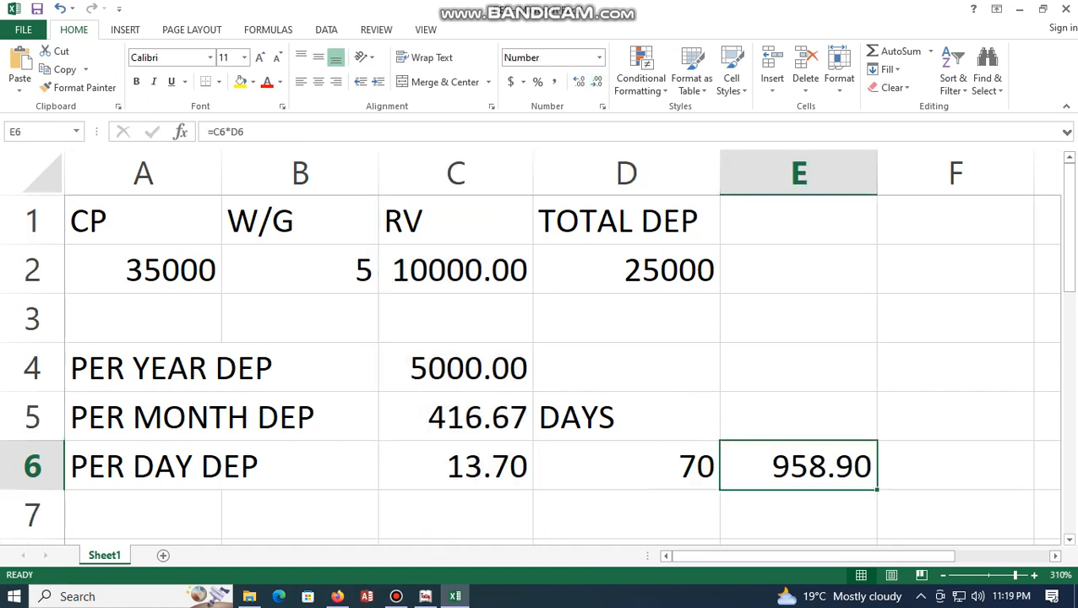
Review the formulas behind the yearly and monthly depreciation in C4 and C5 and the days-based depreciation in E6.
left_click(798, 368)
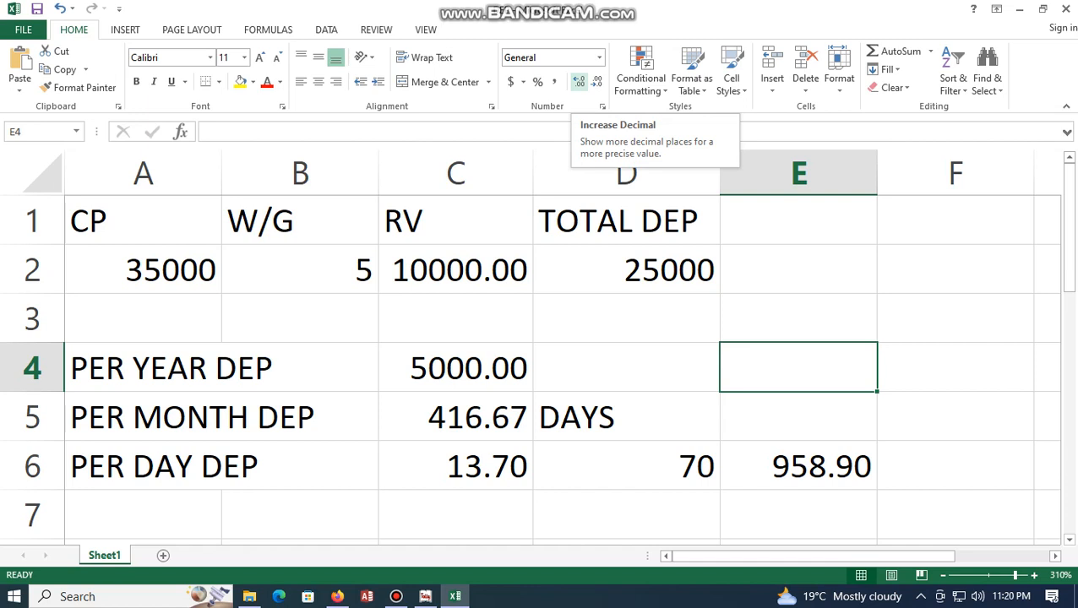
key("Right")
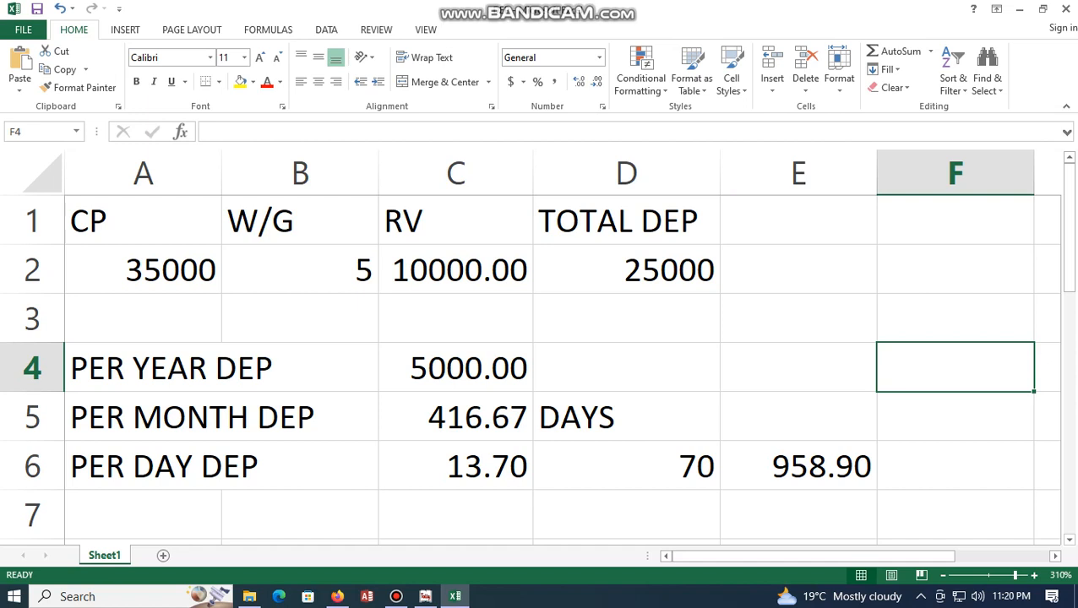
left_click(626, 466)
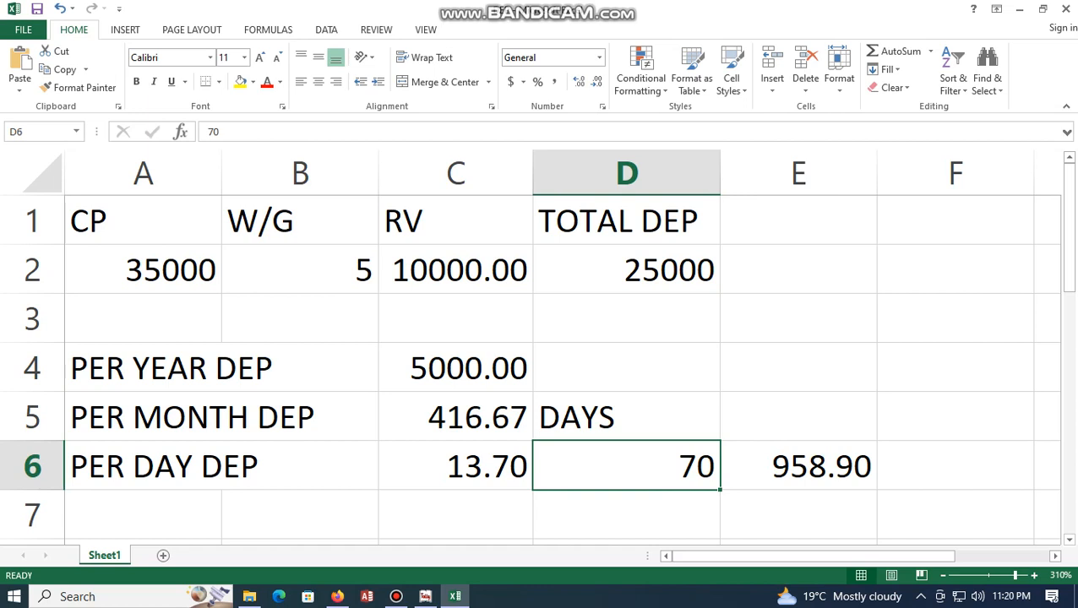
left_click(799, 467)
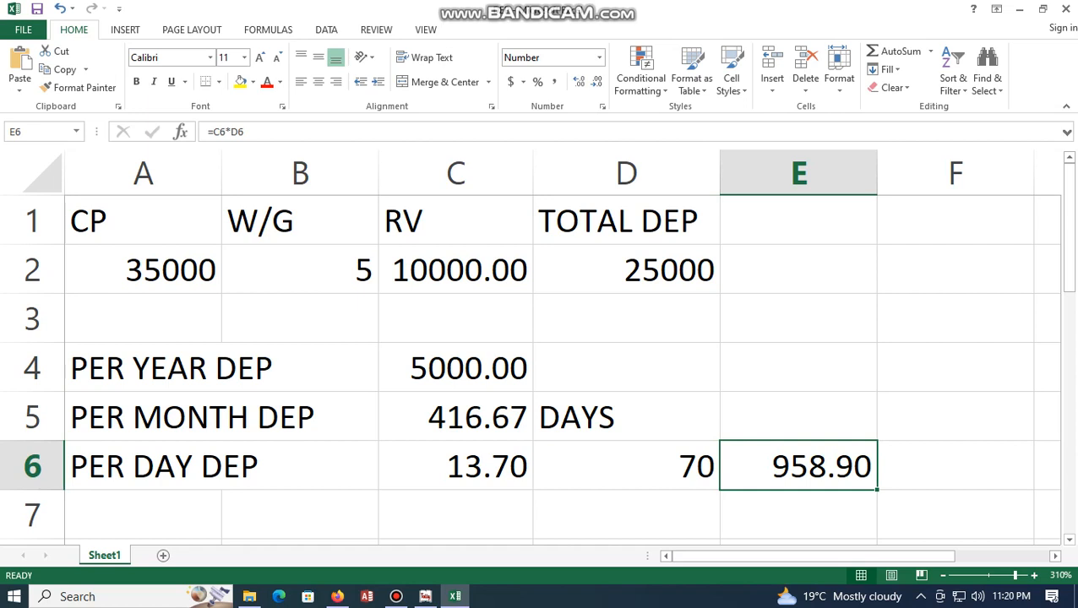
left_click(456, 369)
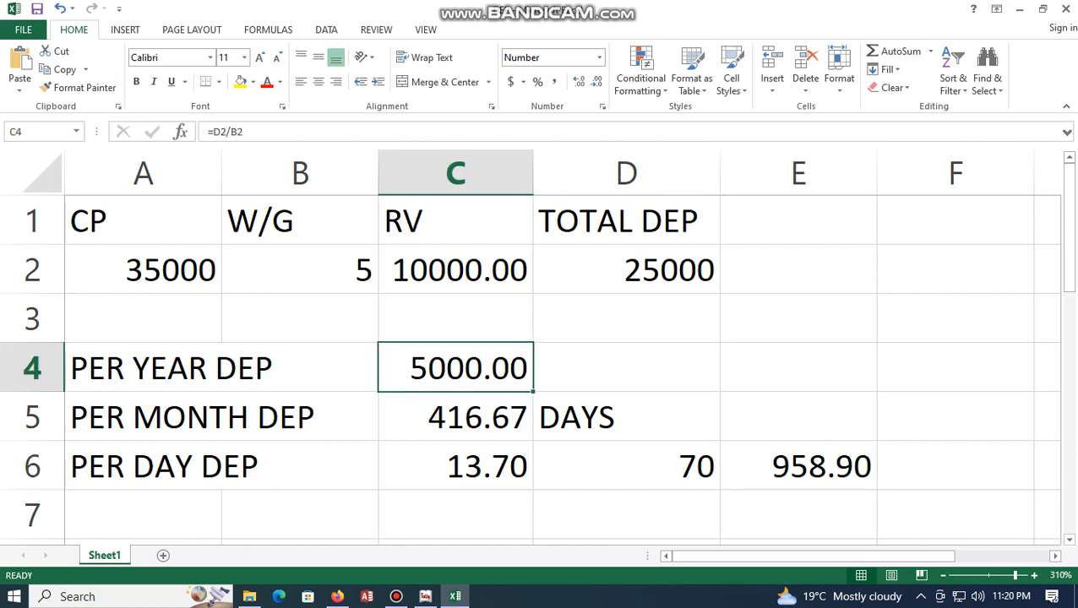
left_click(455, 418)
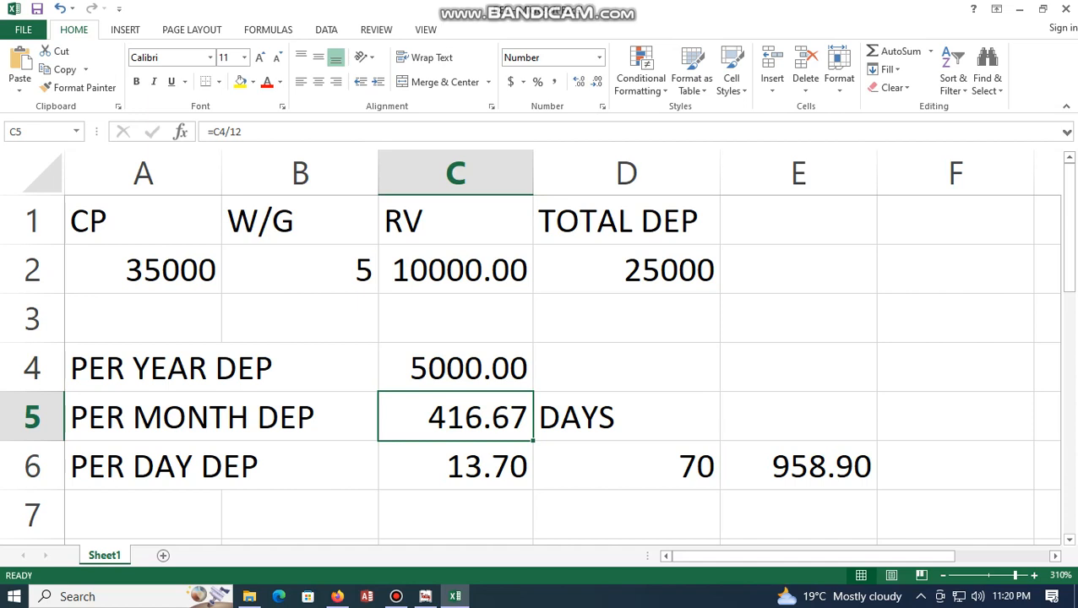
left_click(798, 466)
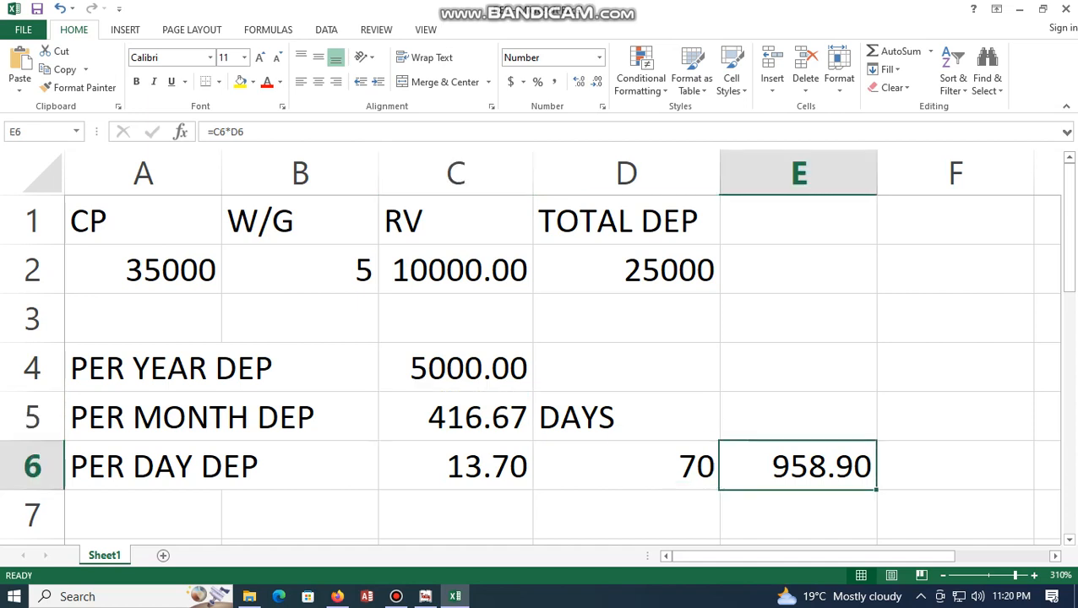
Try day counts of 90, 95 and 110 in D6 to recalculate the days-based depreciation.
left_click(626, 466)
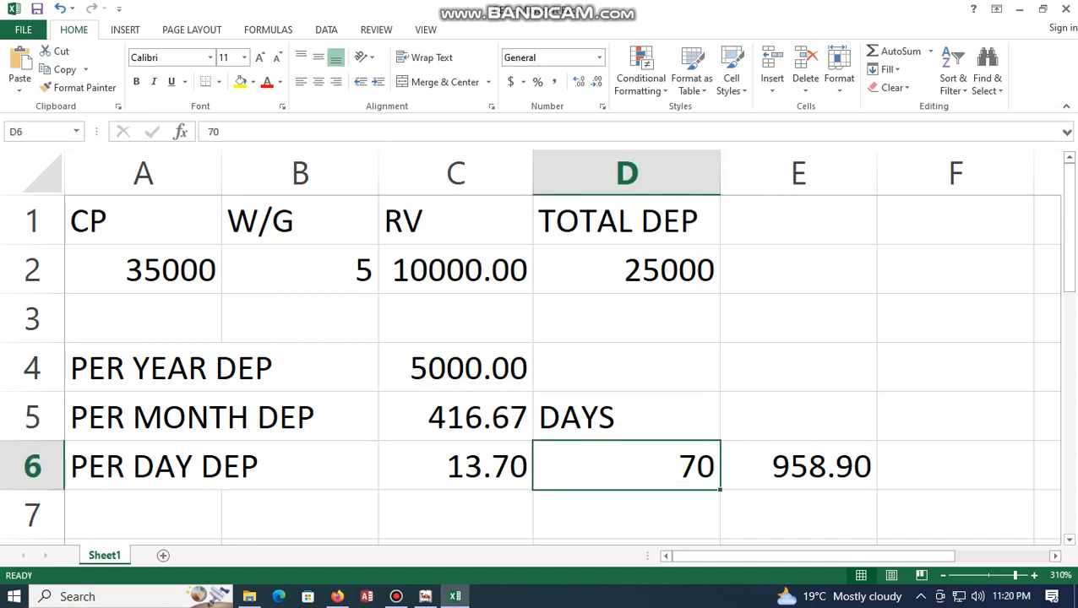
type("90")
key("Return")
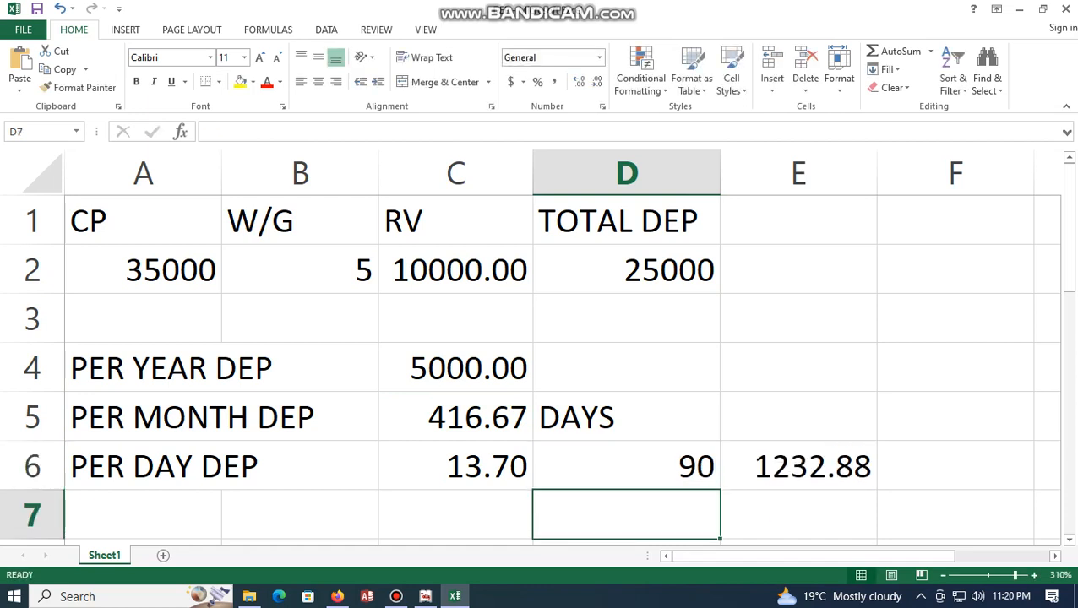
key("Up")
type("95")
key("Return")
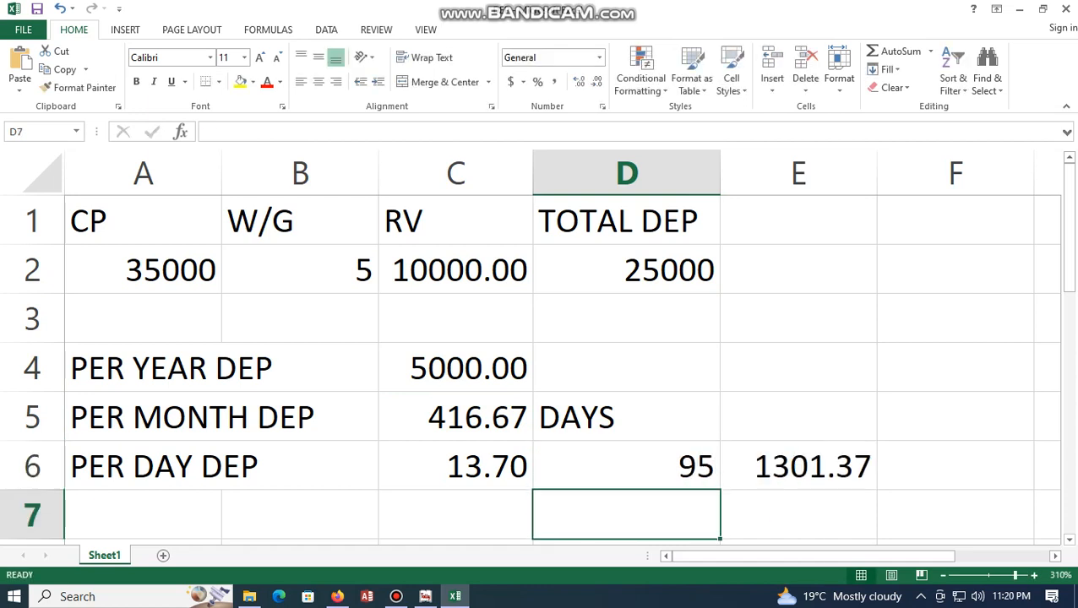
key("Up")
type("110")
key("Return")
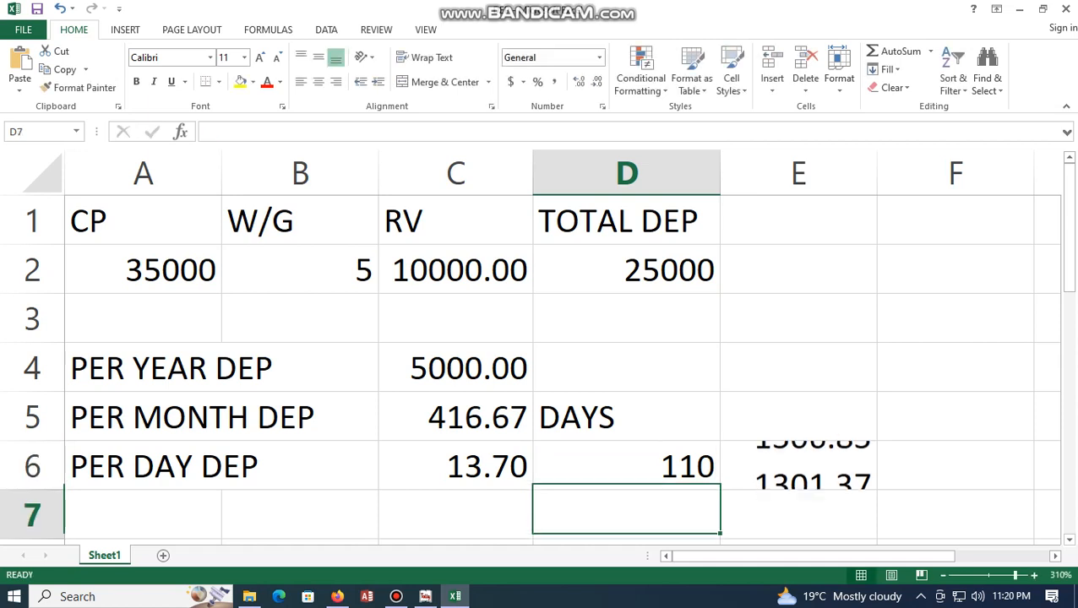
Set the number of days in D6 to 175 and select the resulting depreciation in E6.
key("Up")
type("175")
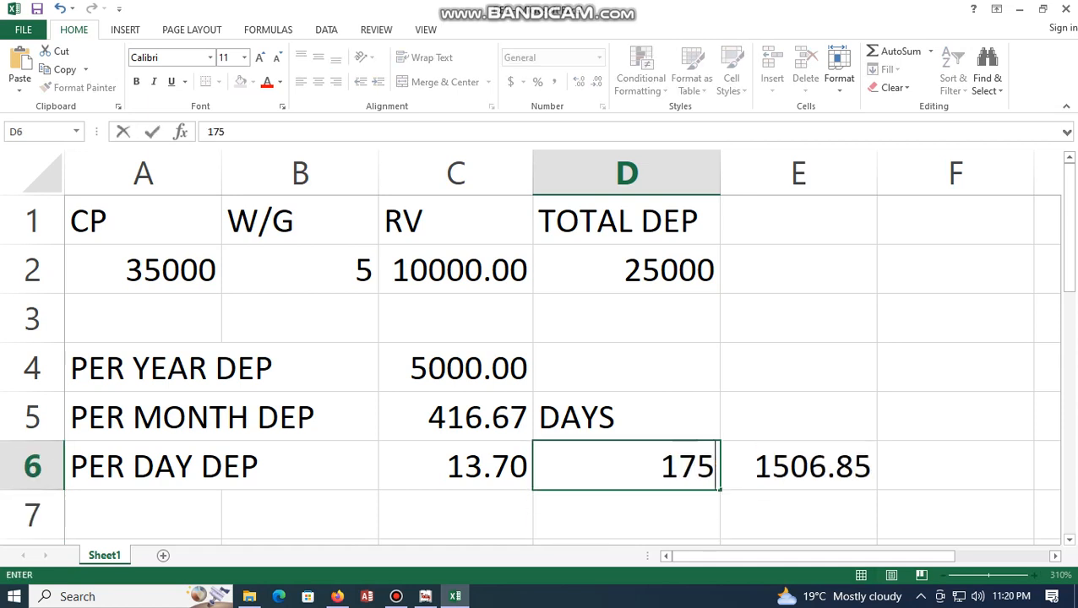
key("Return")
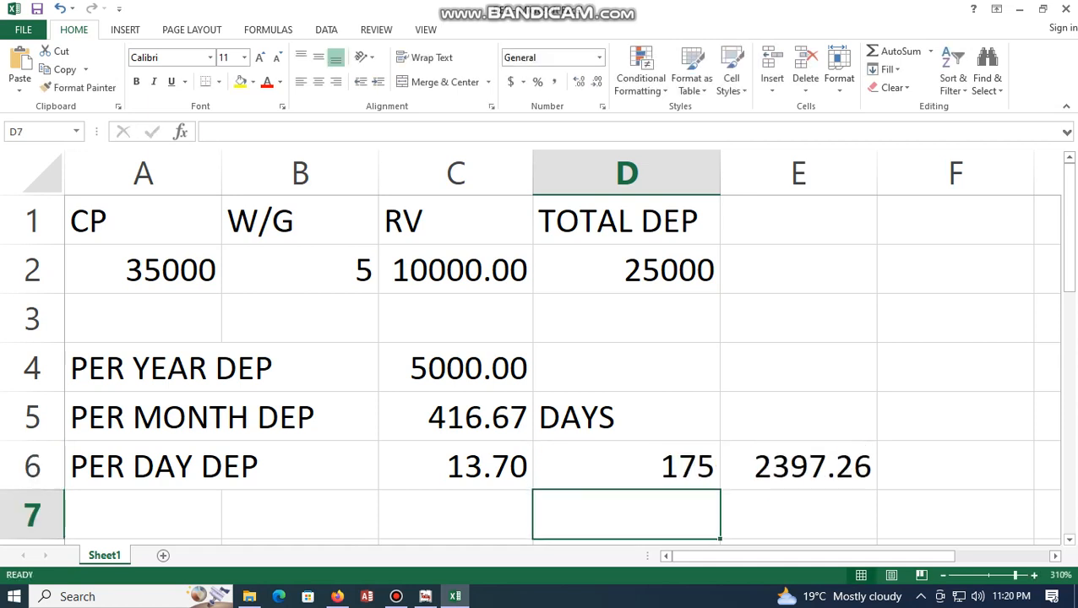
key("Up")
key("Right")
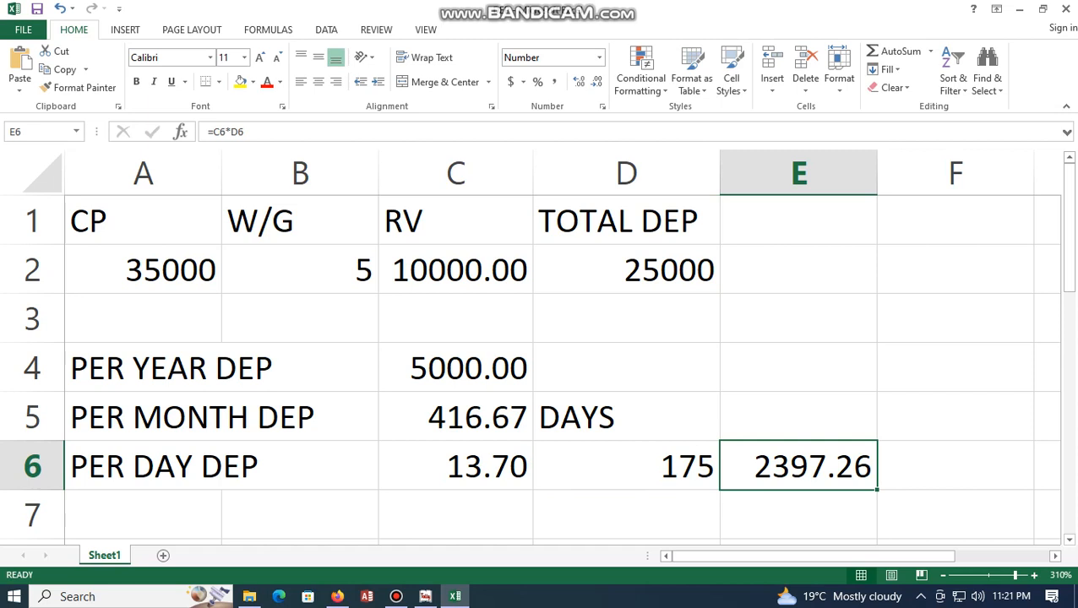
Enter the label SP in cell D8 below the depreciation figures.
scroll(626, 417, "down", 1)
left_click(626, 417)
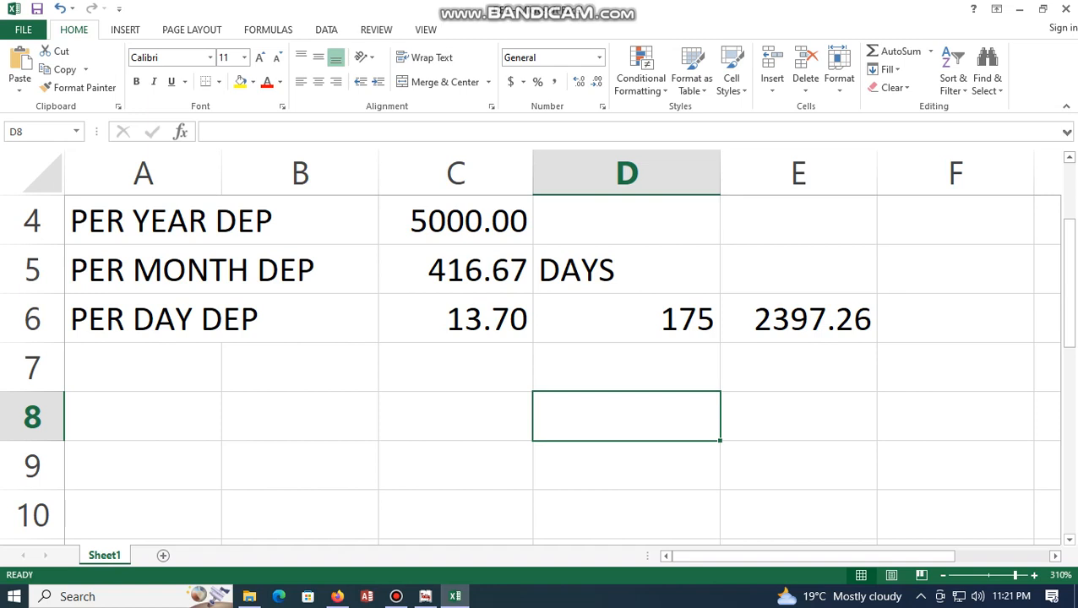
type("SP")
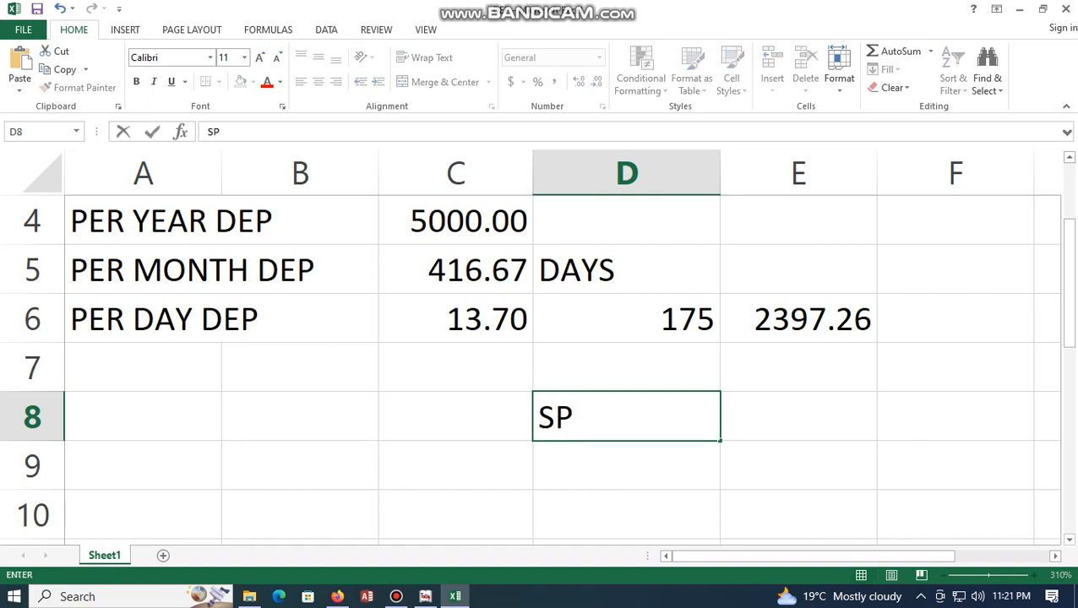
key("Return")
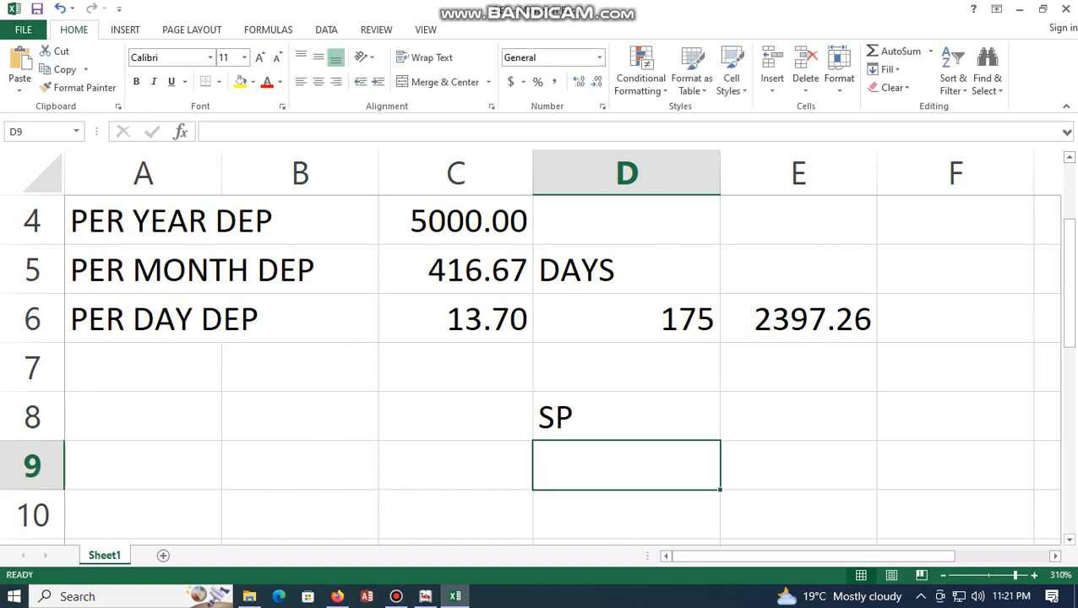
Calculate the SP in E8 by subtracting the days-based depreciation in E6 from the CP in A2 (=A2-E6).
left_click(799, 416)
scroll(540, 363, "up", 1)
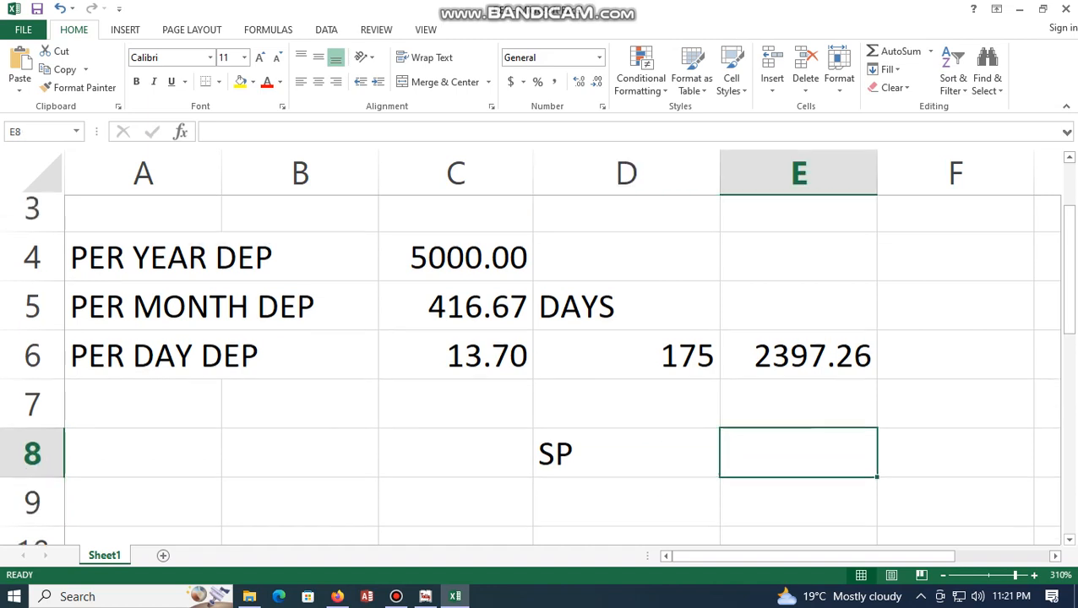
scroll(540, 354, "down", 1)
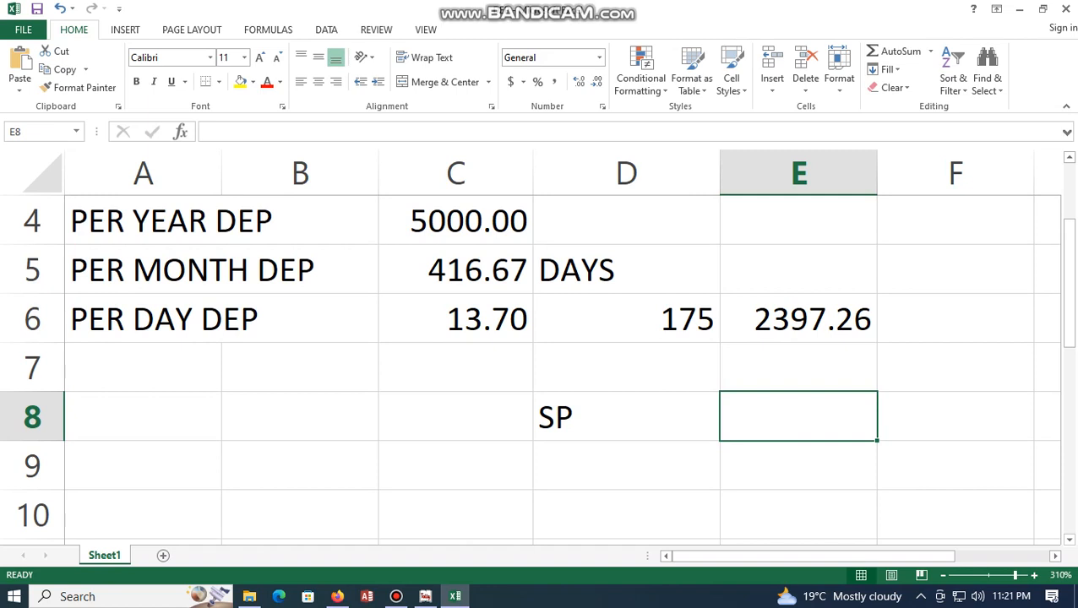
scroll(540, 363, "up", 1)
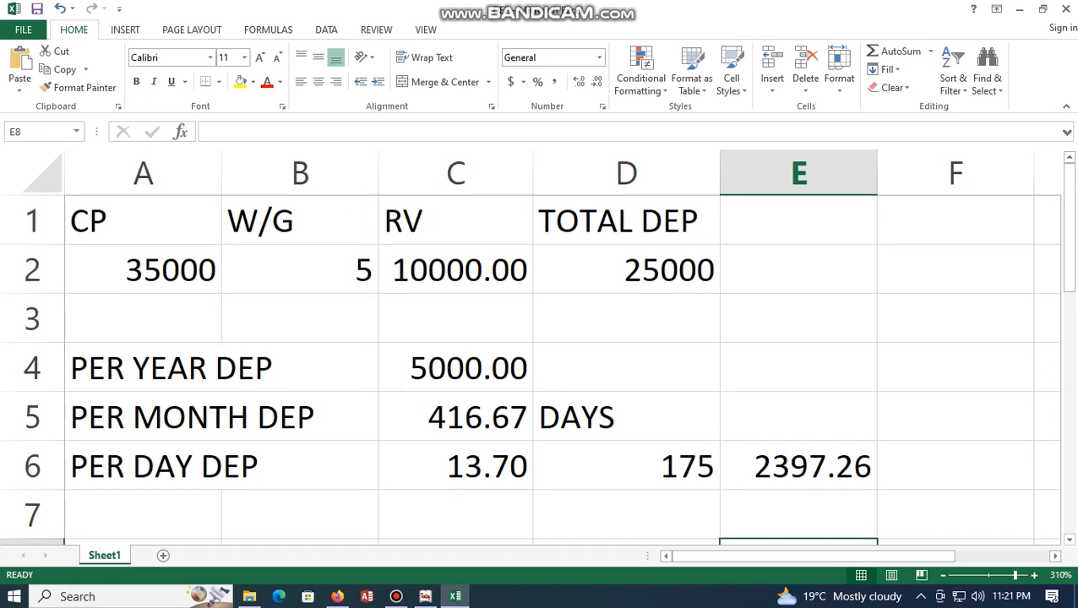
scroll(541, 355, "down", 1)
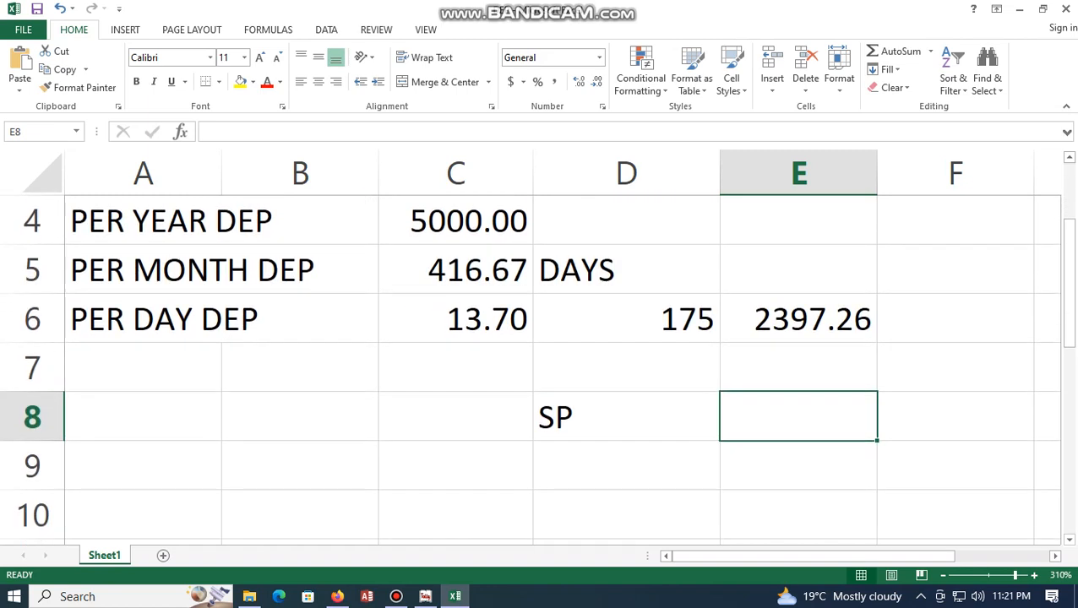
type("=")
scroll(541, 354, "up", 1)
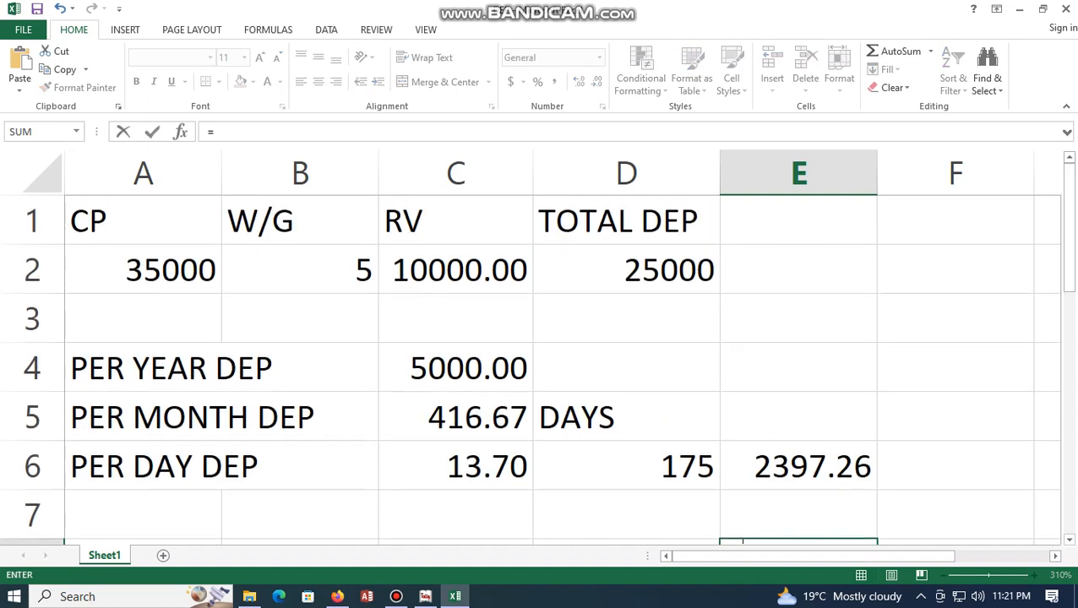
left_click(143, 270)
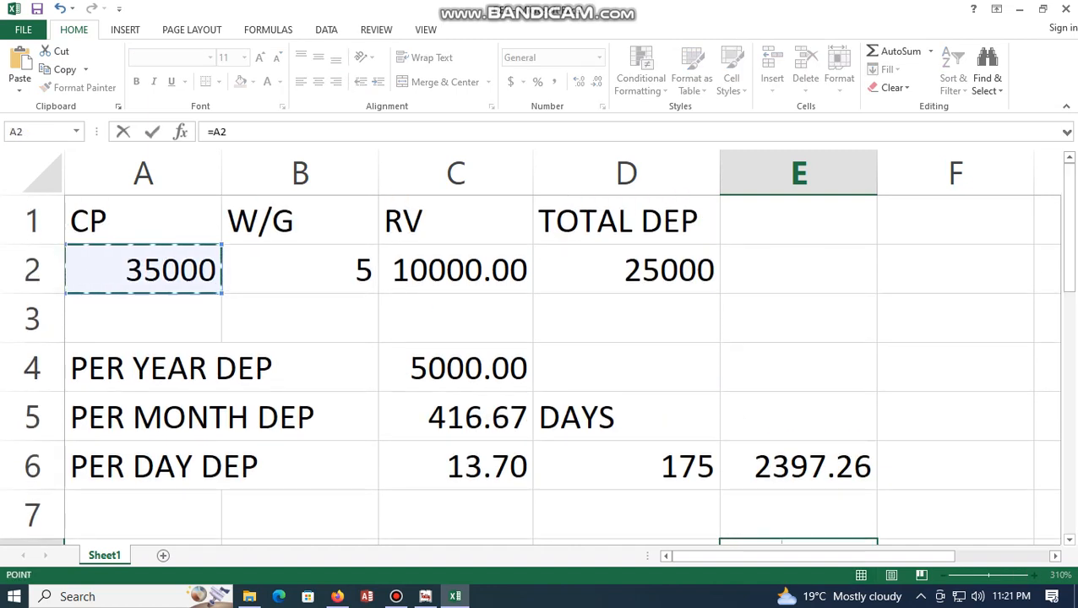
type("-")
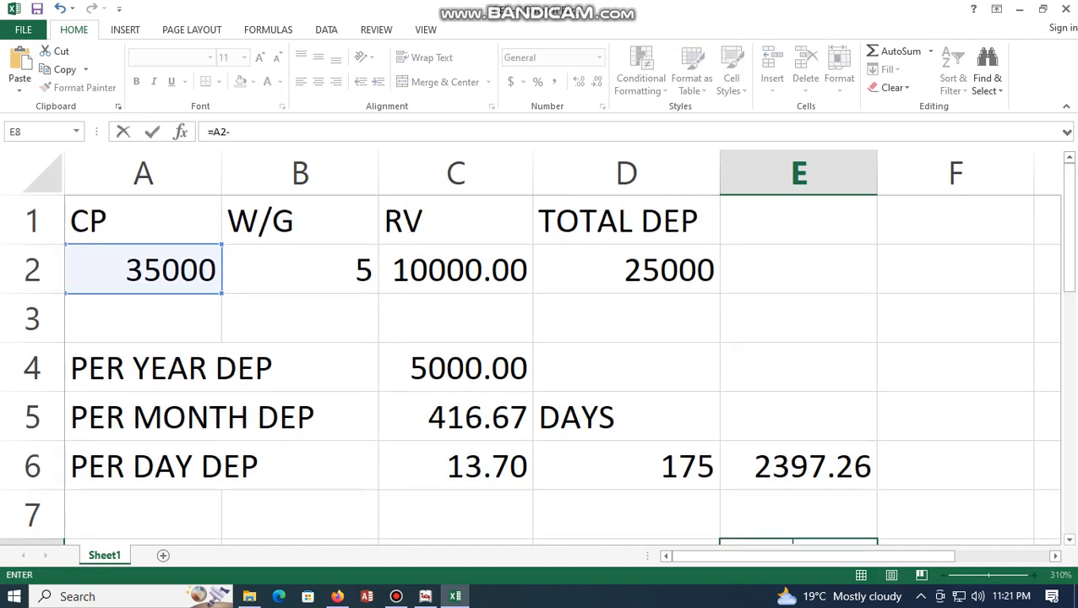
left_click(798, 466)
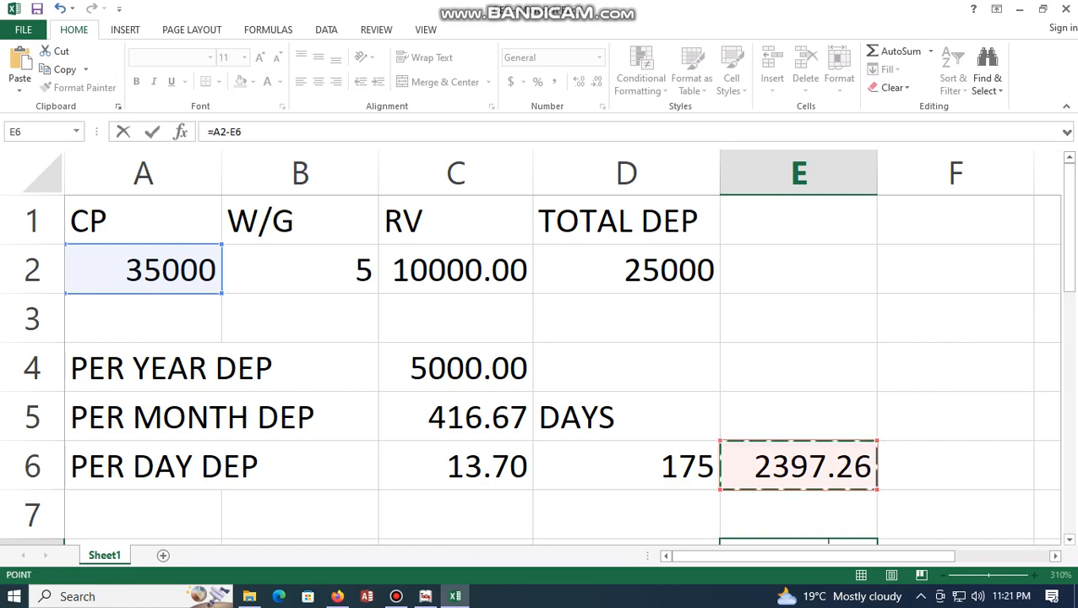
key("Return")
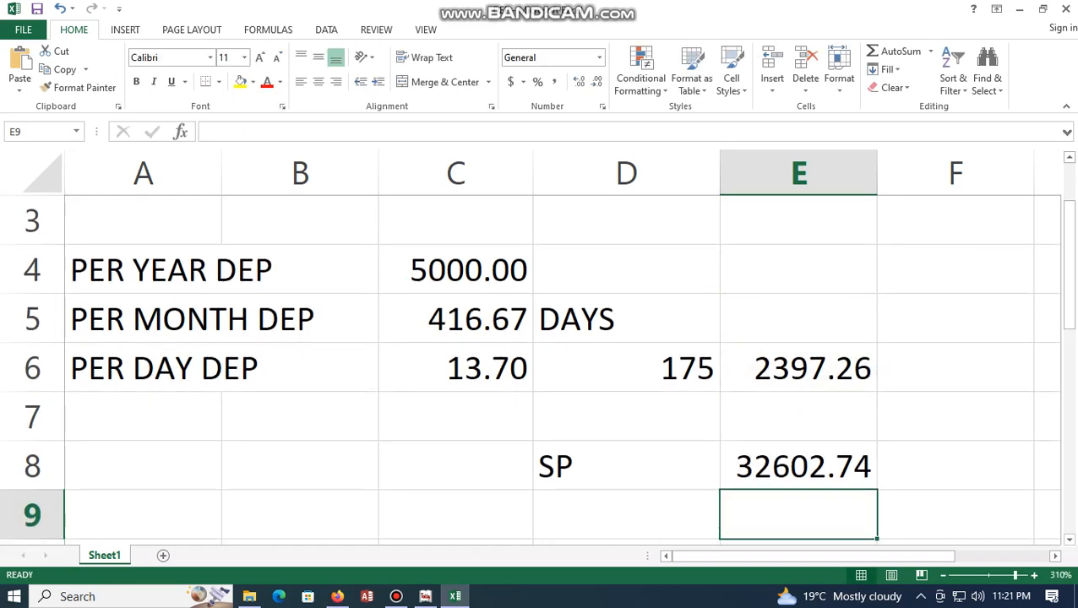
Add the label NSP in D9 below SP and enter 30000 as its value in E9.
scroll(540, 347, "up", 1)
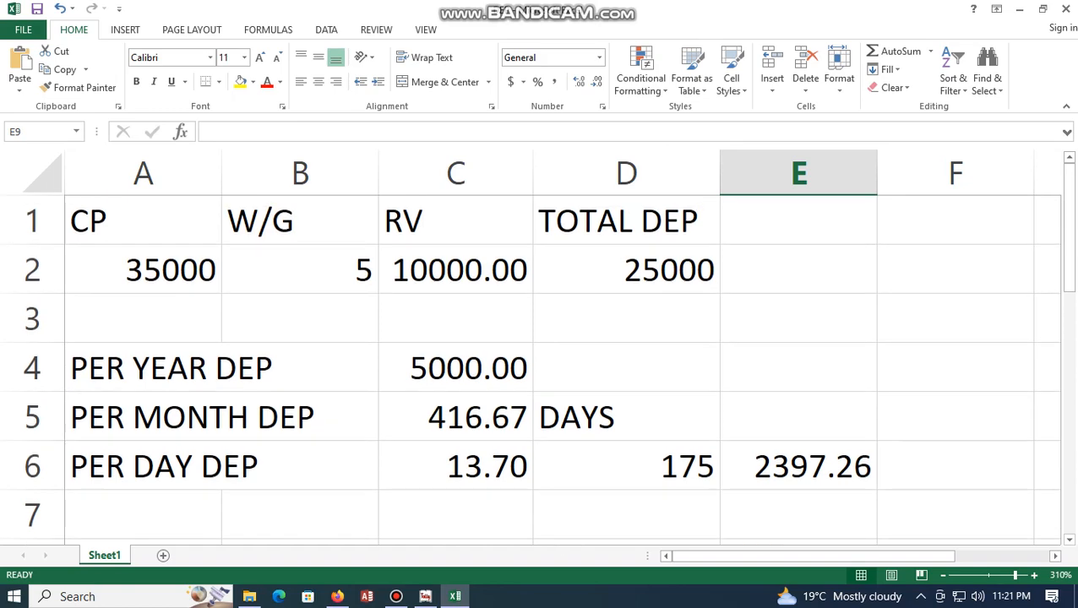
scroll(541, 347, "down", 2)
scroll(541, 346, "up", 2)
scroll(540, 346, "down", 1)
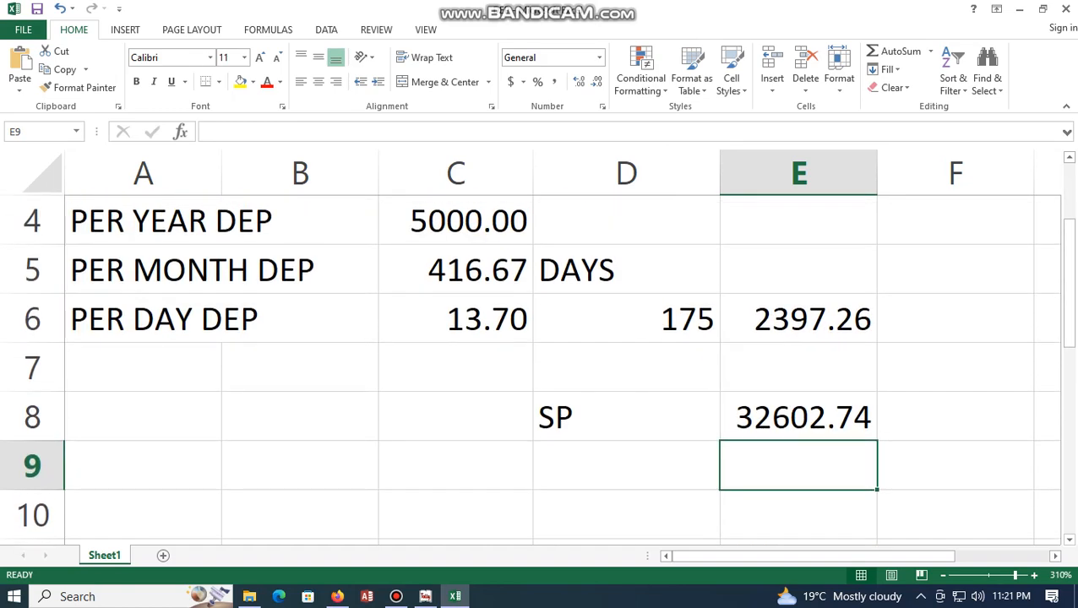
left_click(625, 465)
type("N")
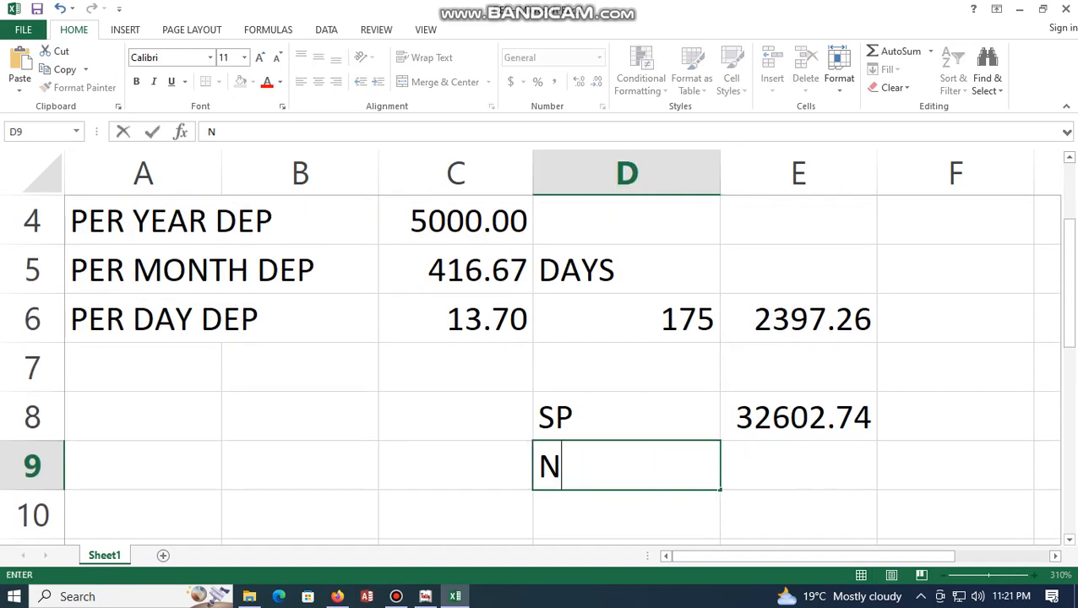
type("SP")
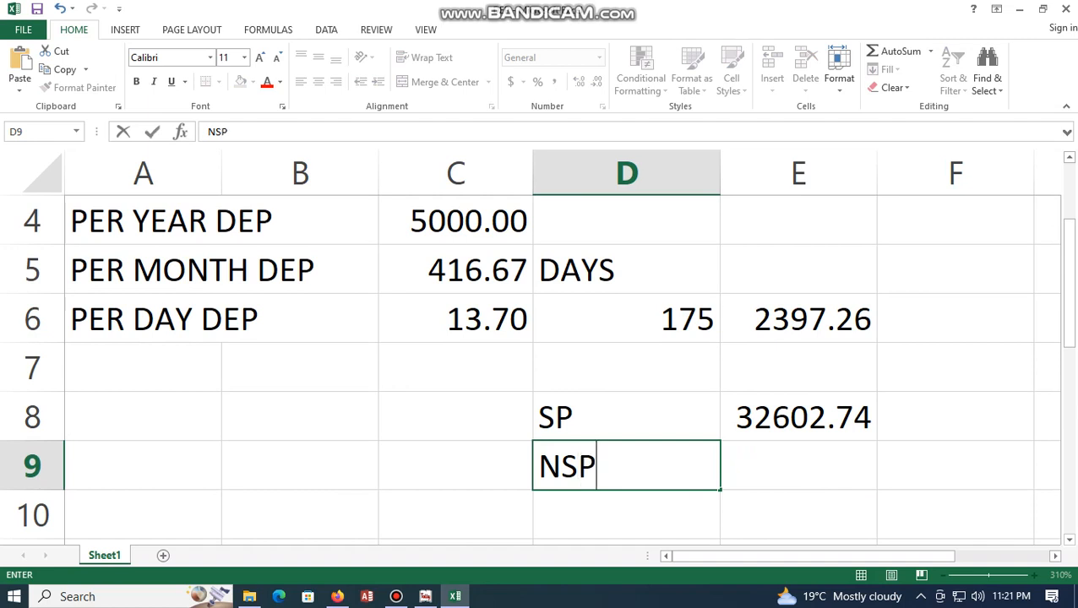
key("Tab")
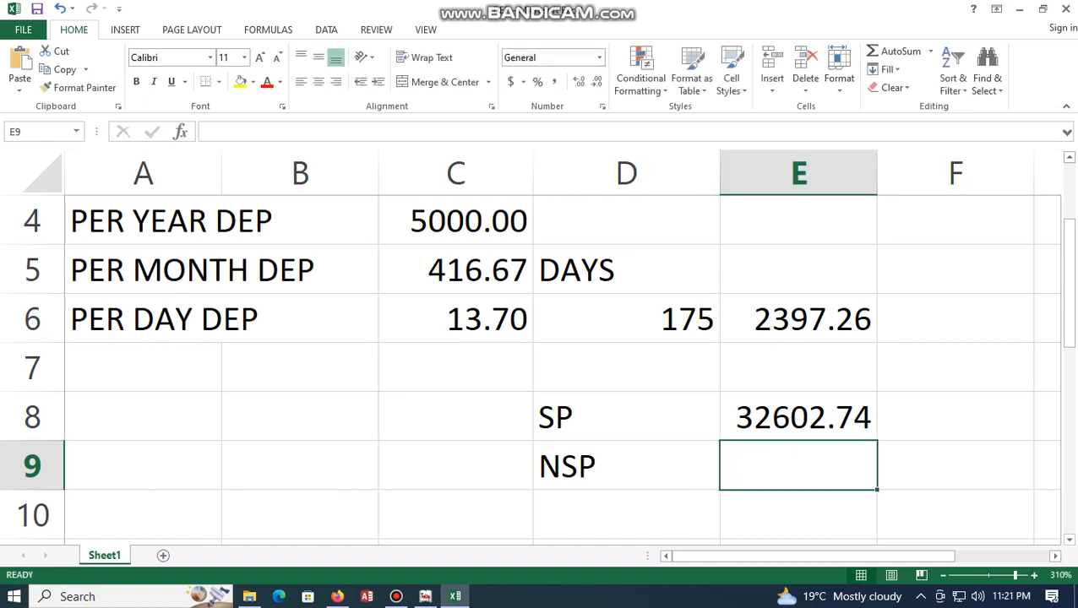
type("30")
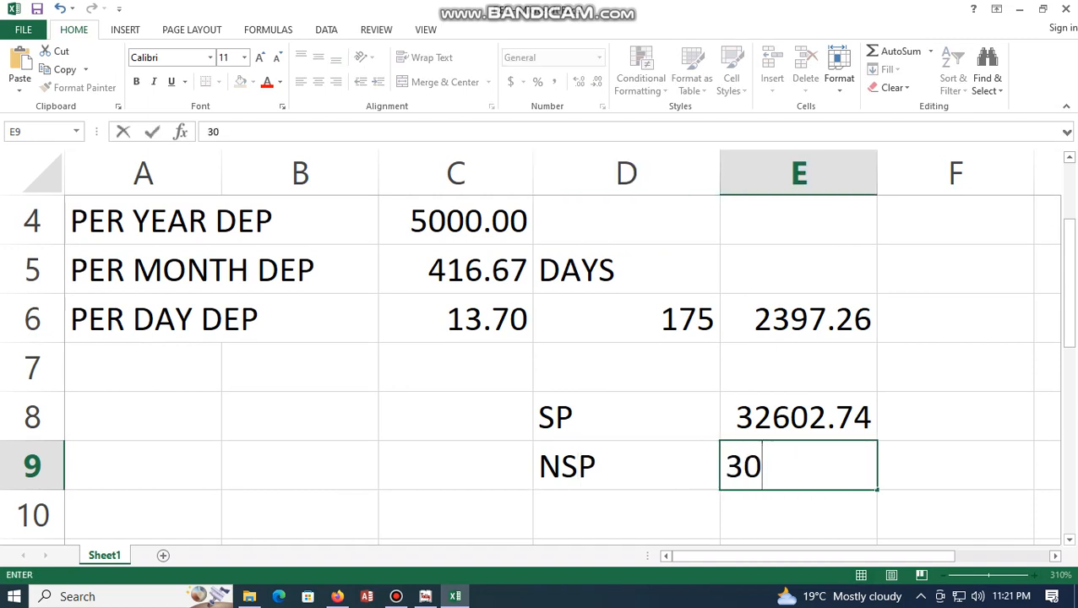
type("000")
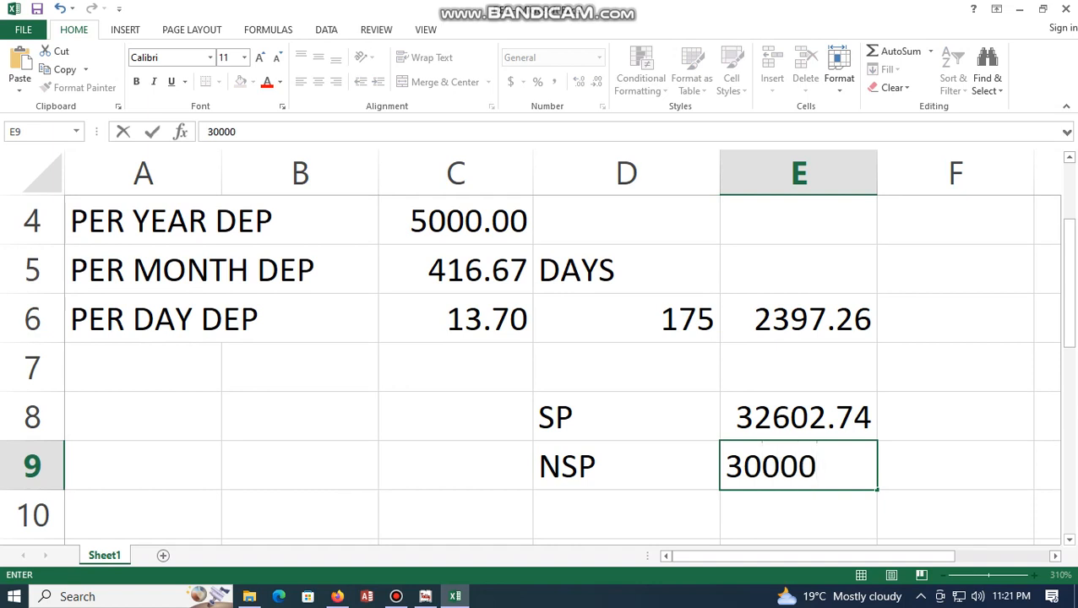
key("Return")
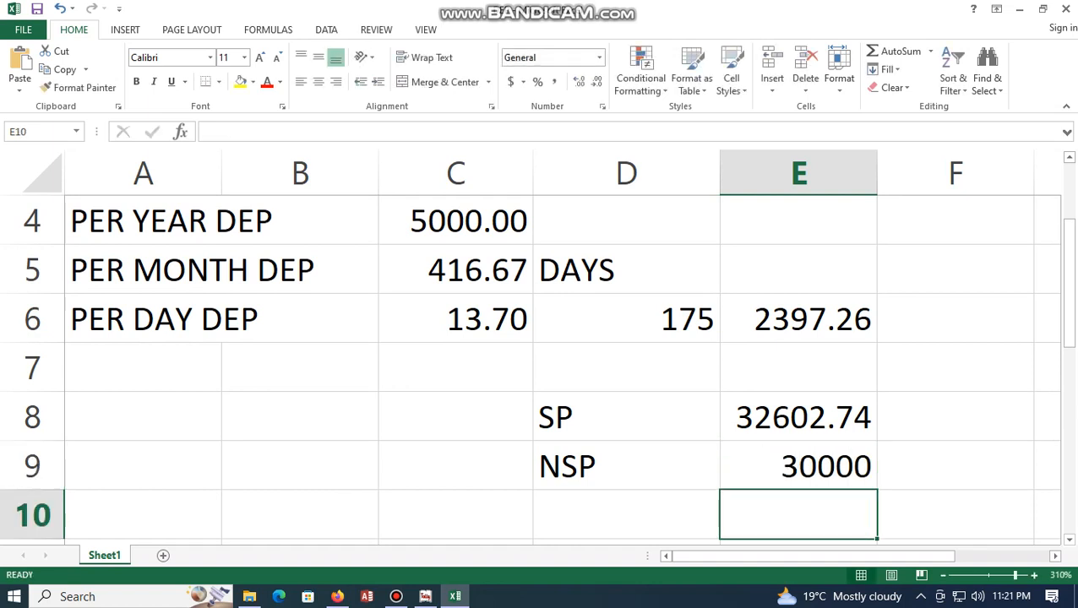
Add the label LOSS in D10 and calculate it in E10 as SP minus NSP (=E8-E9).
key("Left")
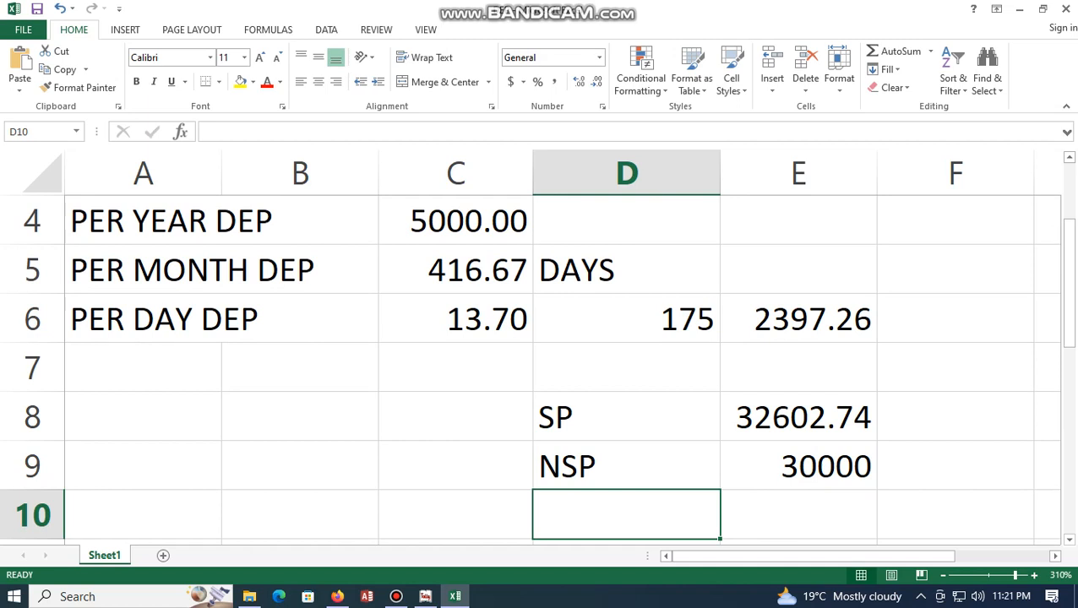
type("LOSS")
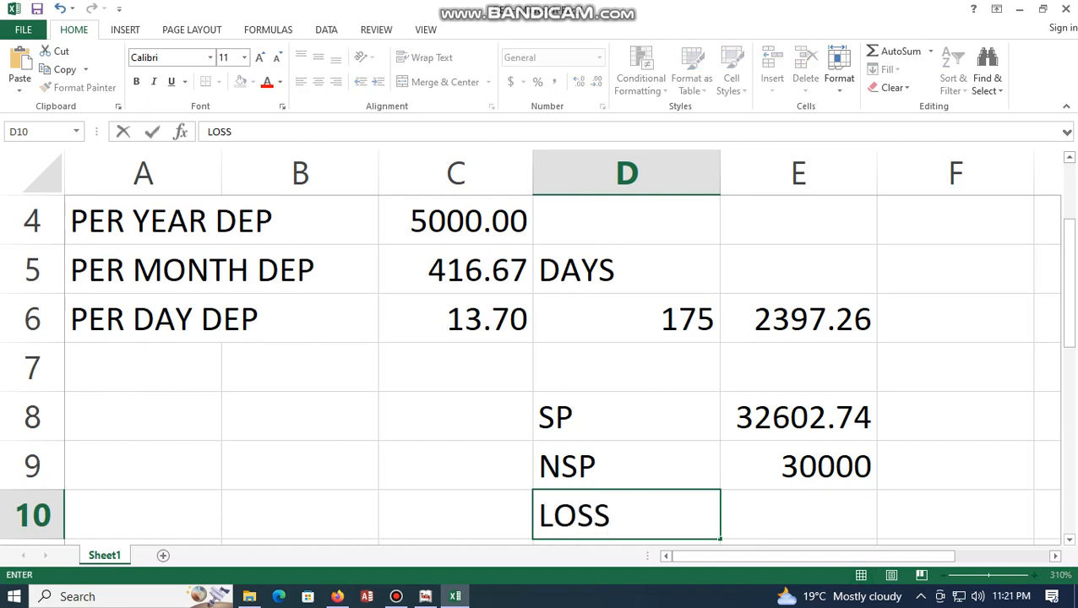
key("Tab")
type("=")
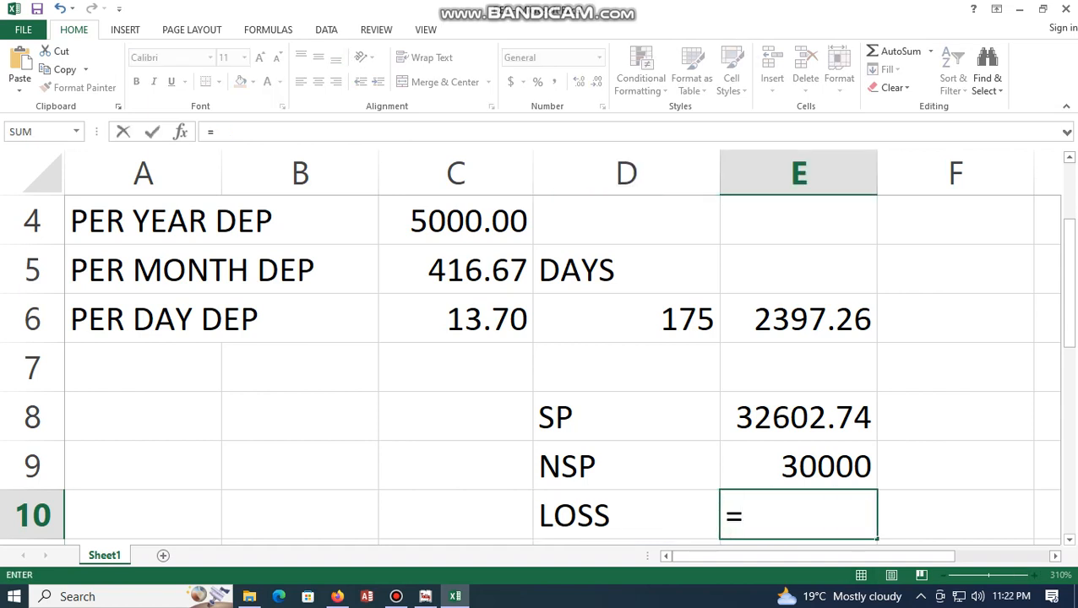
key("Up")
key("Up")
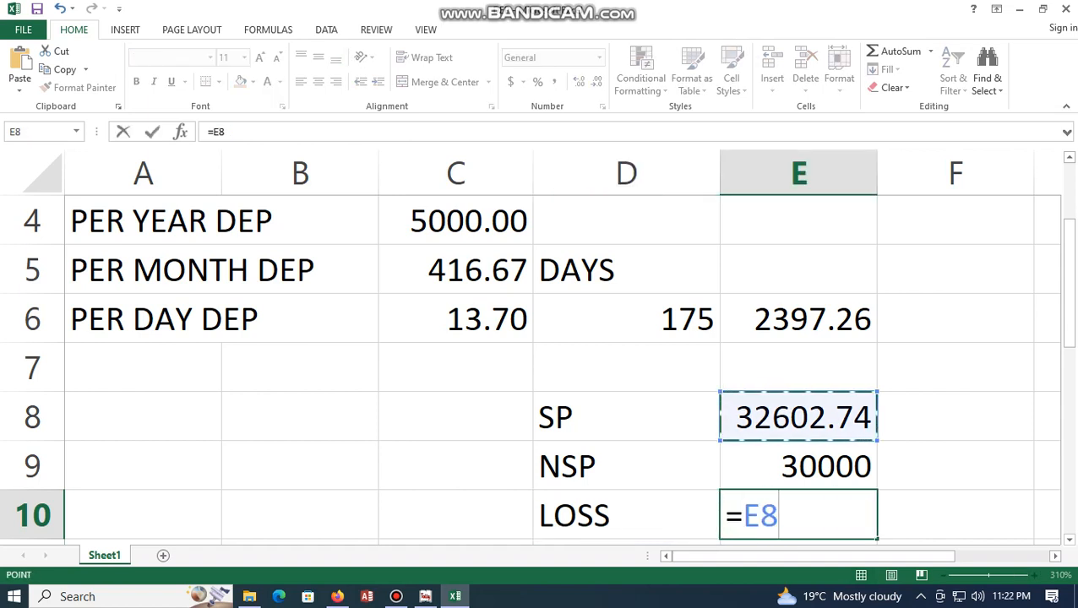
type("-")
key("Up")
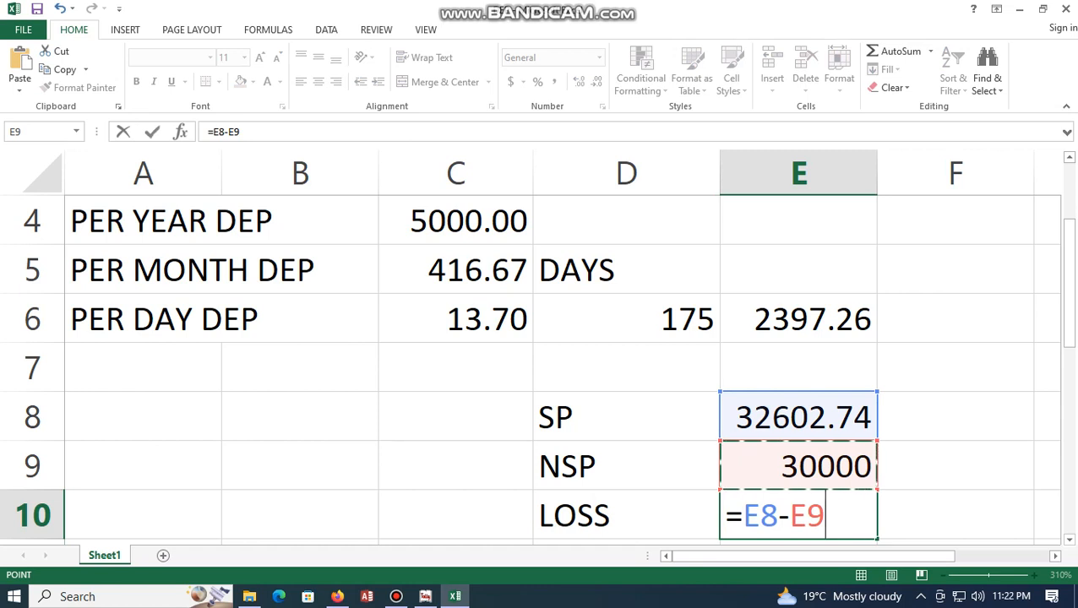
key("Return")
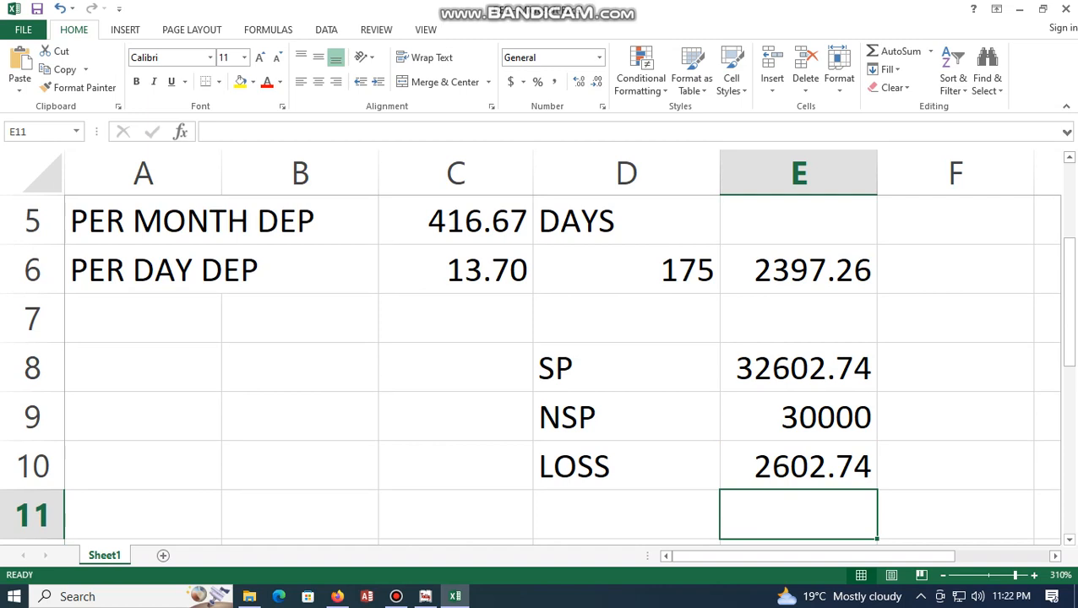
scroll(540, 346, "up", 2)
scroll(540, 346, "down", 2)
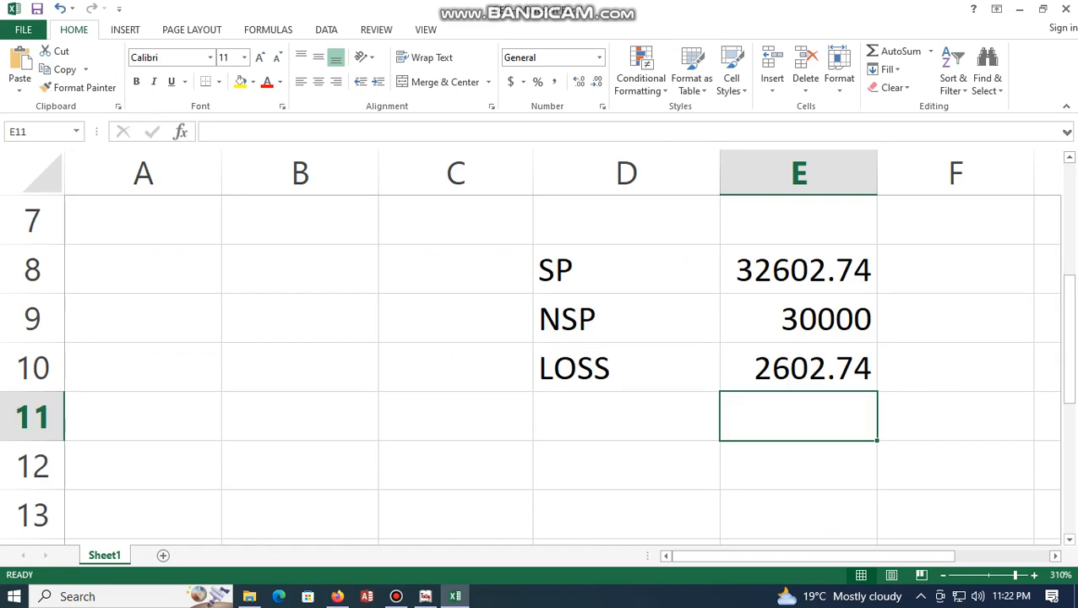
scroll(541, 347, "up", 2)
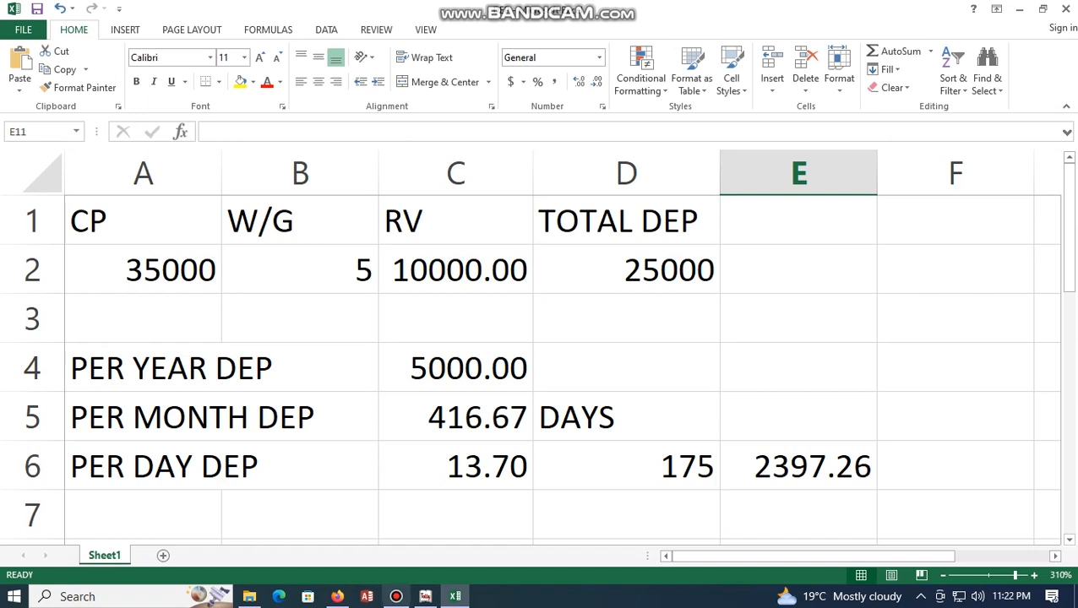
left_click(396, 596)
left_click(396, 534)
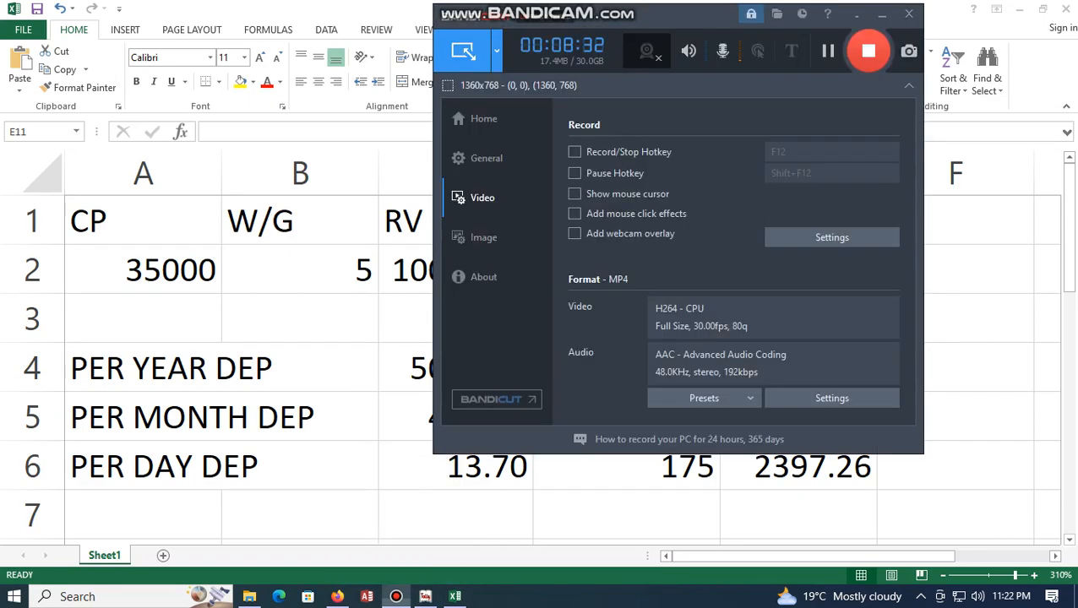